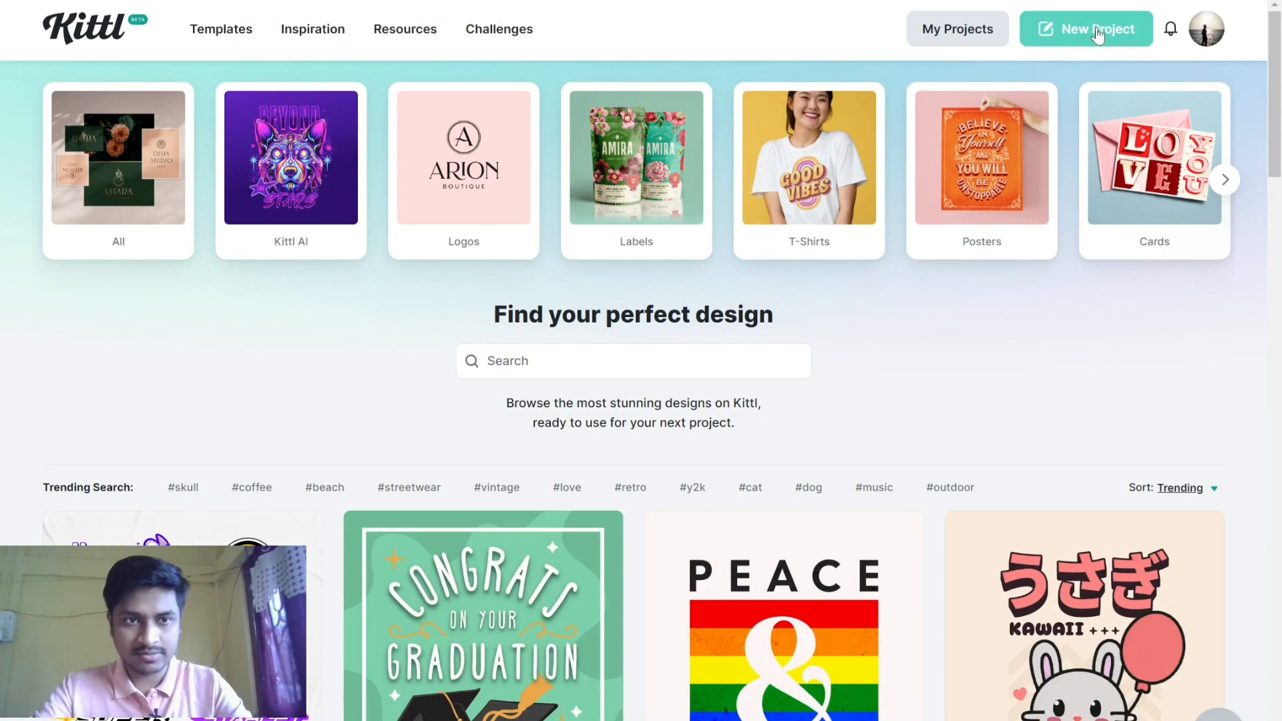
- Create a new project from the Standard 1200 × 1200 px preset at 300 DPI
{"action": "left_click", "coordinate": [1099, 31]}
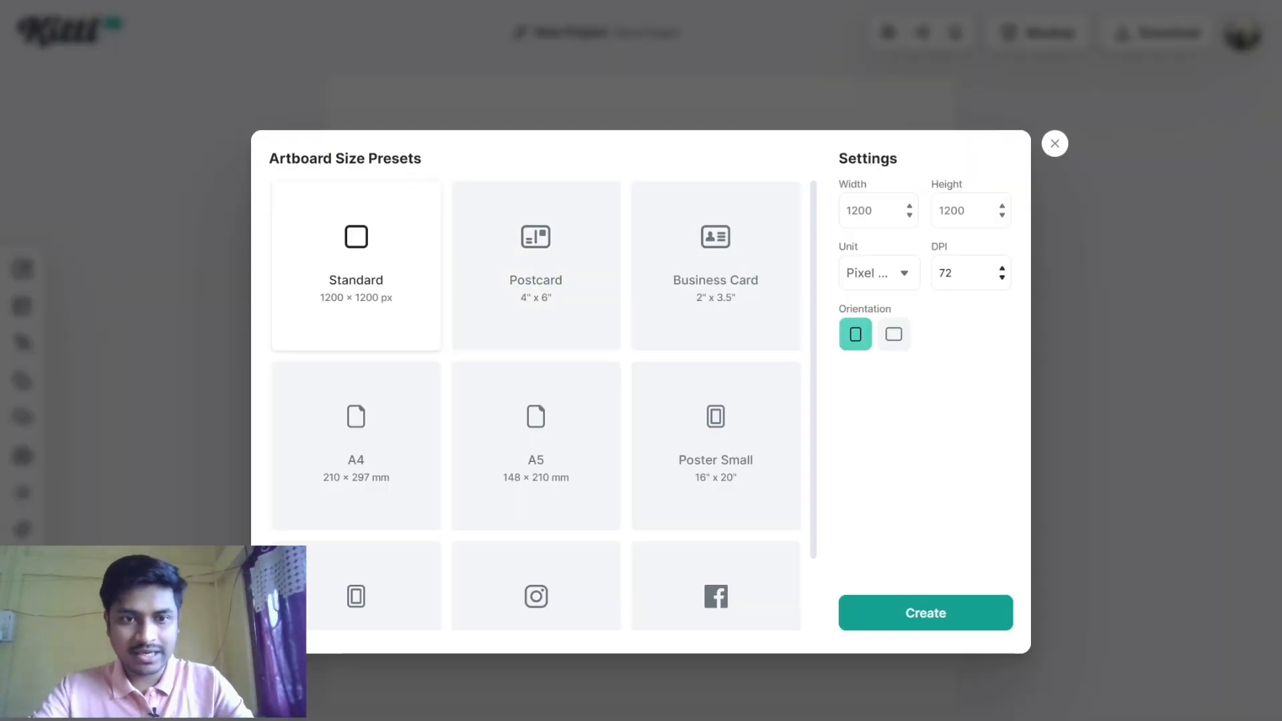
{"action": "left_click_drag", "start_coordinate": [954, 273], "coordinate": [919, 283]}
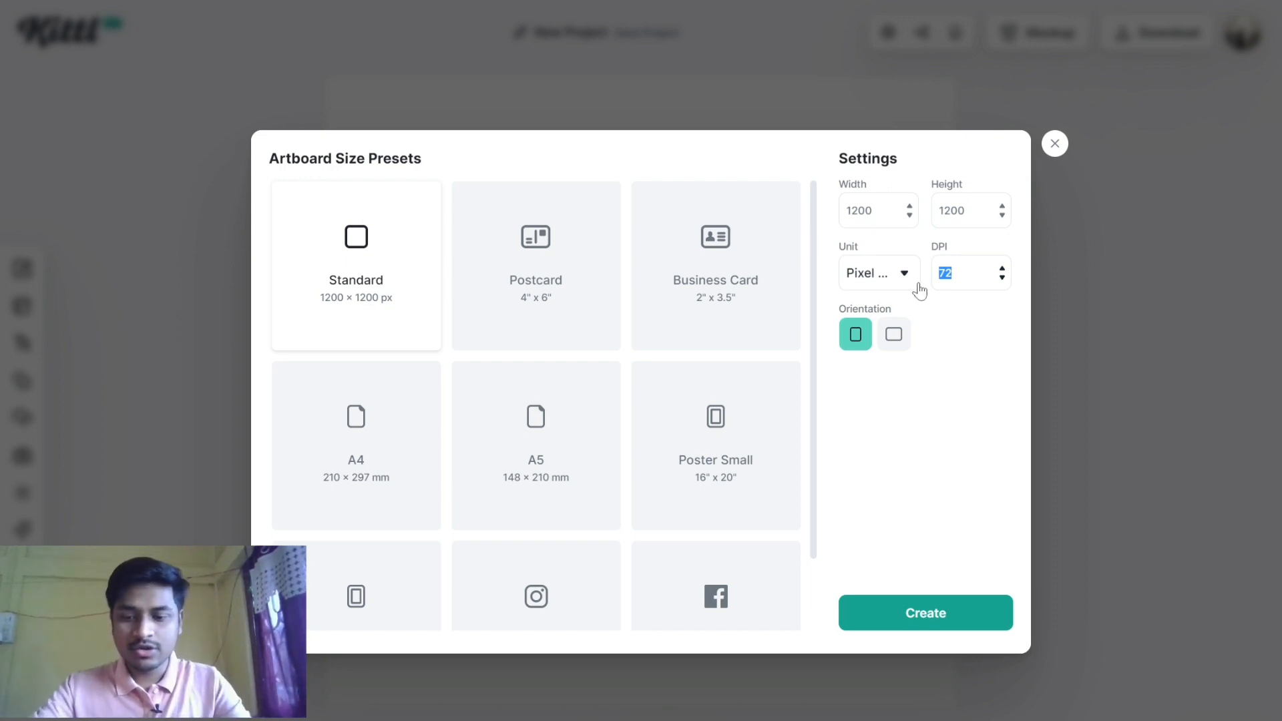
{"action": "type", "text": "300"}
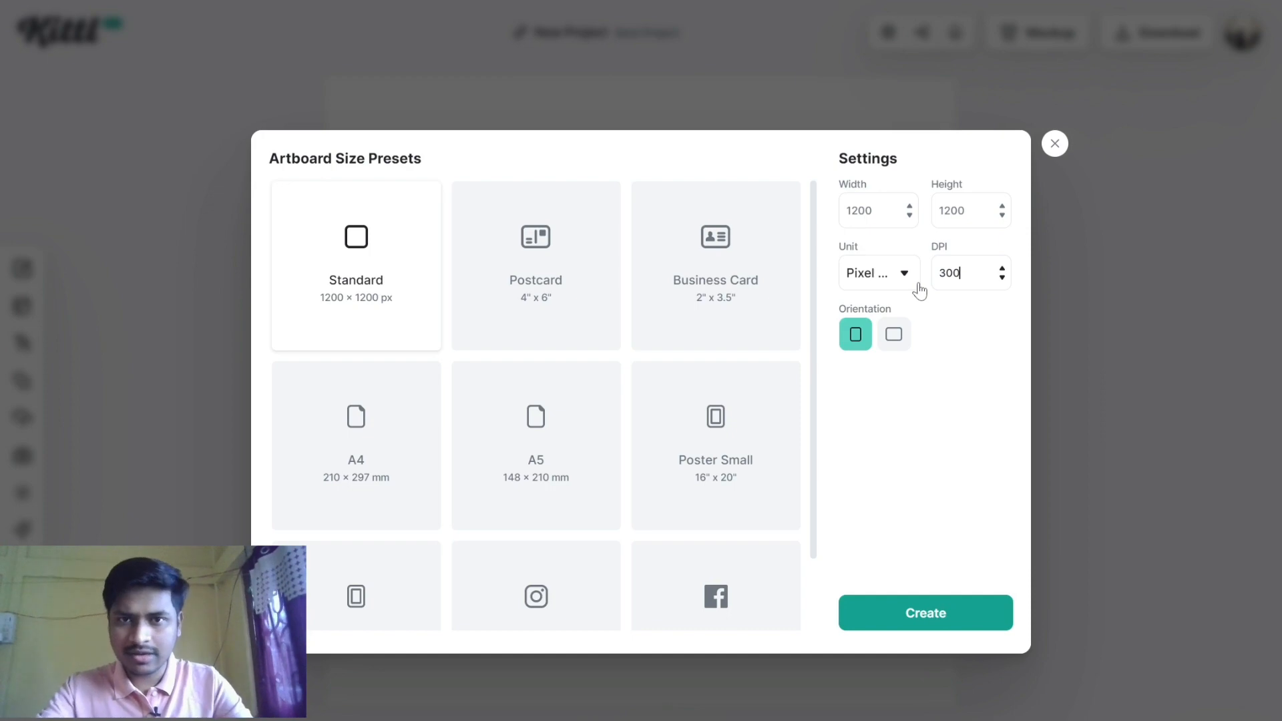
{"action": "left_click", "coordinate": [908, 614]}
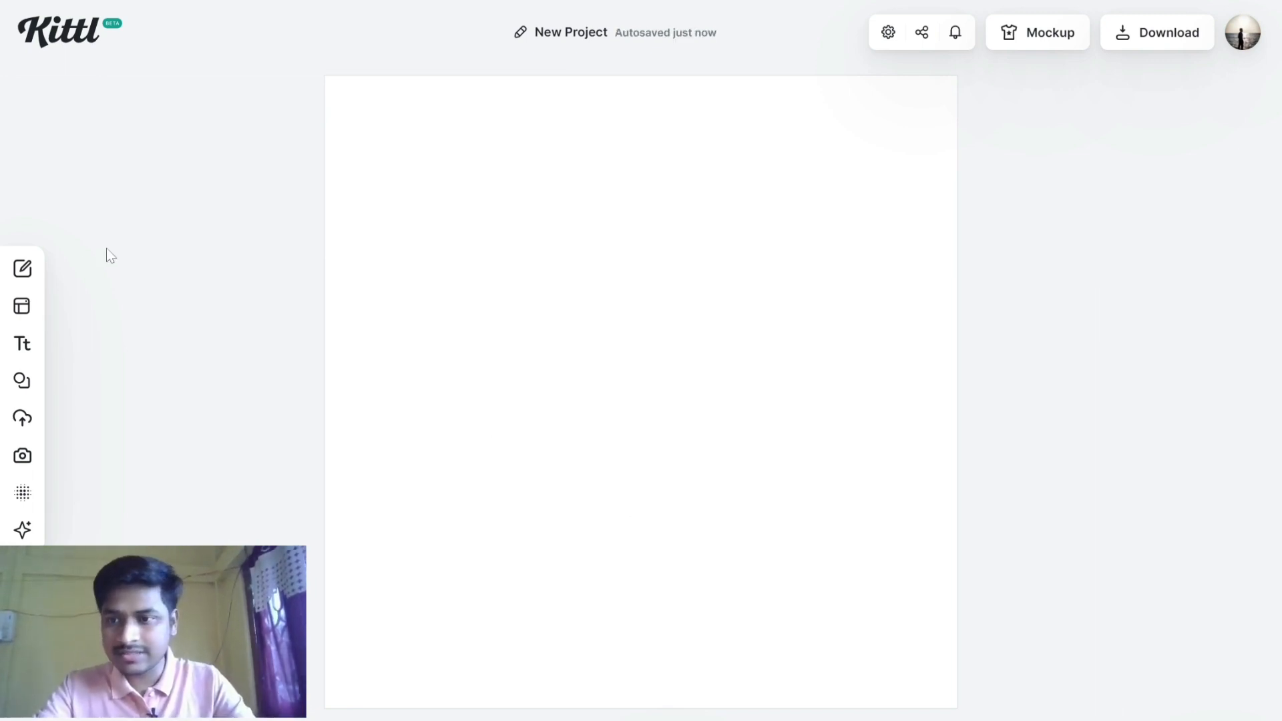
- Open the Kittl AI image generator and choose the Kawaii Icon clipart style
{"action": "mouse_move", "coordinate": [6, 266]}
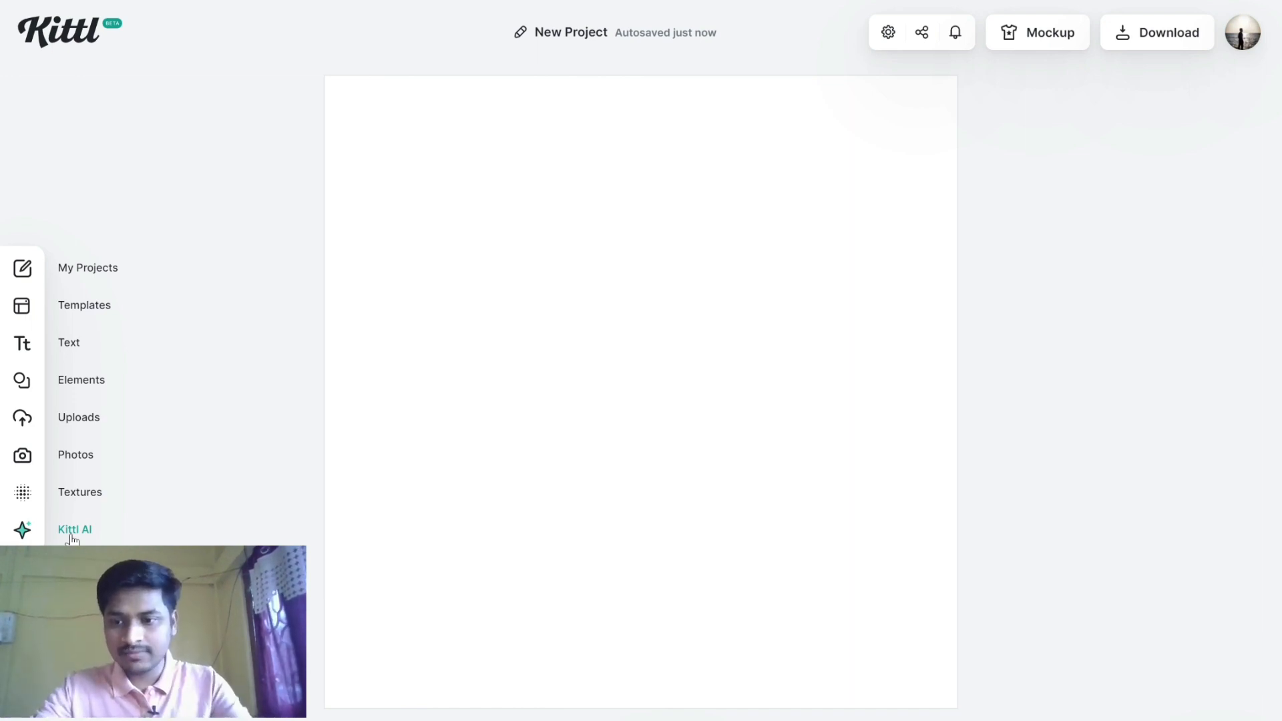
{"action": "left_click", "coordinate": [71, 534]}
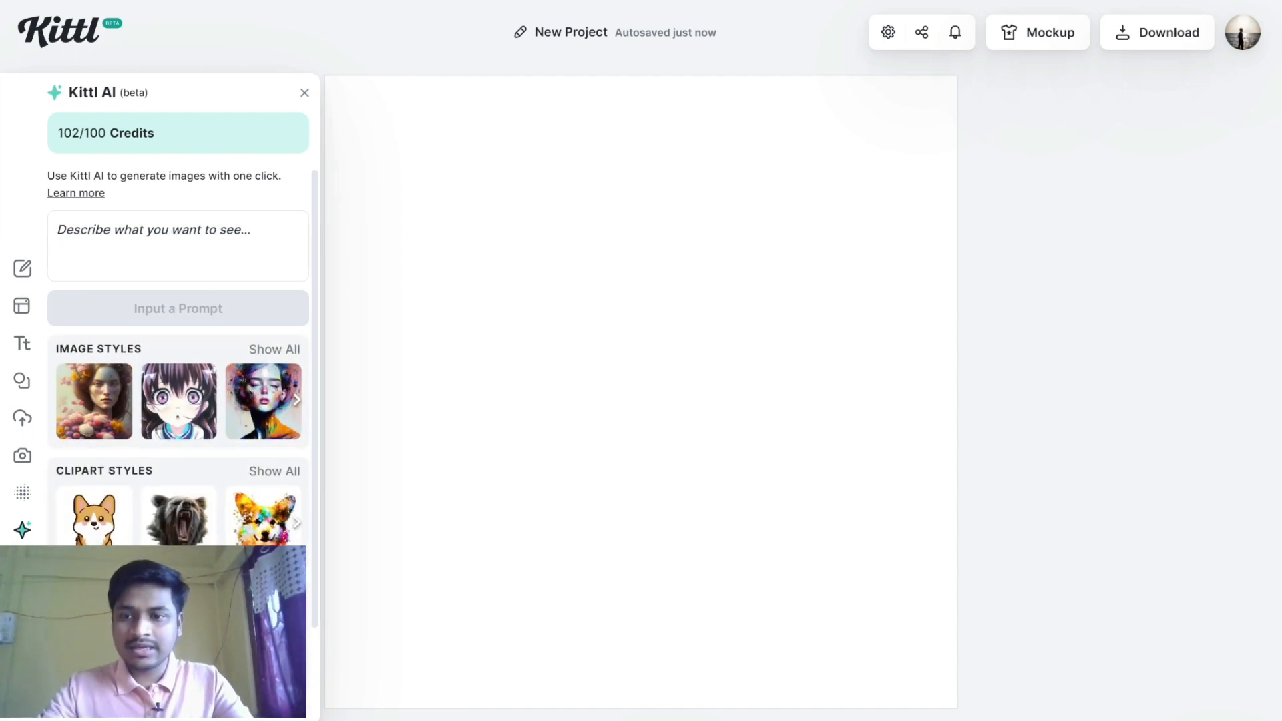
{"action": "scroll", "coordinate": [161, 471], "scroll_direction": "down", "scroll_amount": 3}
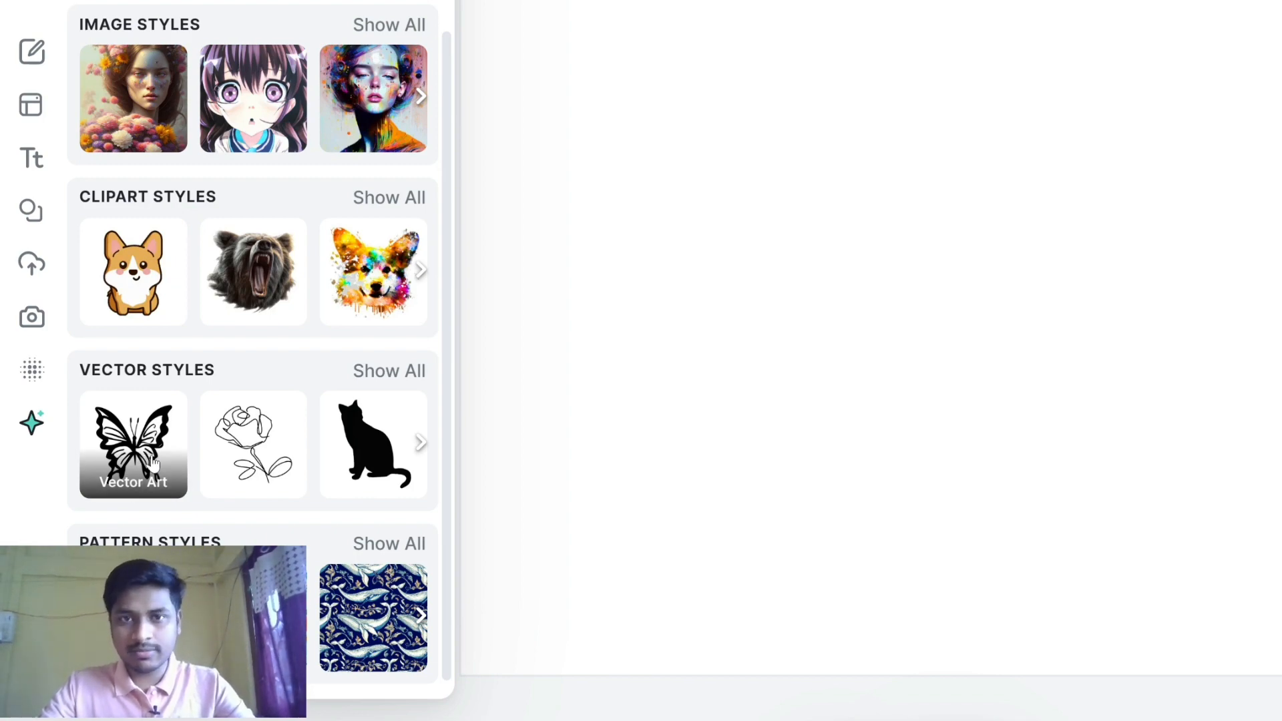
{"action": "scroll", "coordinate": [180, 408], "scroll_direction": "up", "scroll_amount": 2}
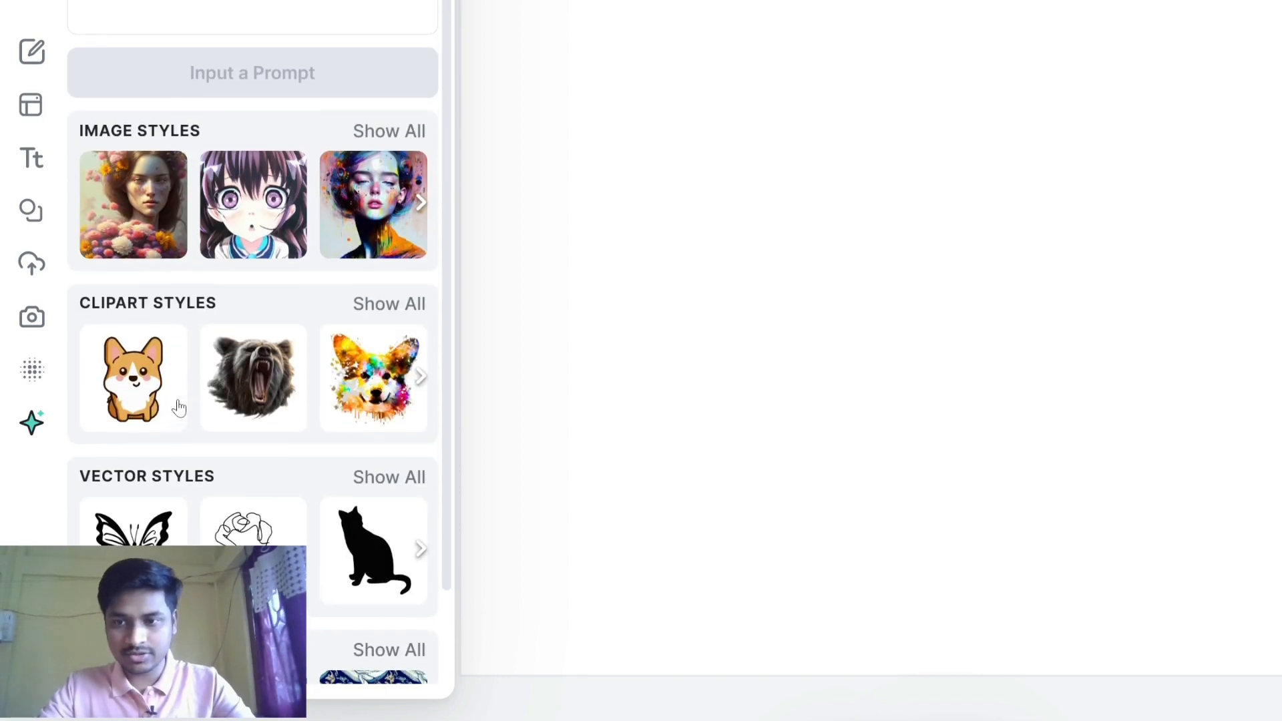
{"action": "left_click", "coordinate": [137, 363]}
{"action": "scroll", "coordinate": [137, 362], "scroll_direction": "down", "scroll_amount": 2}
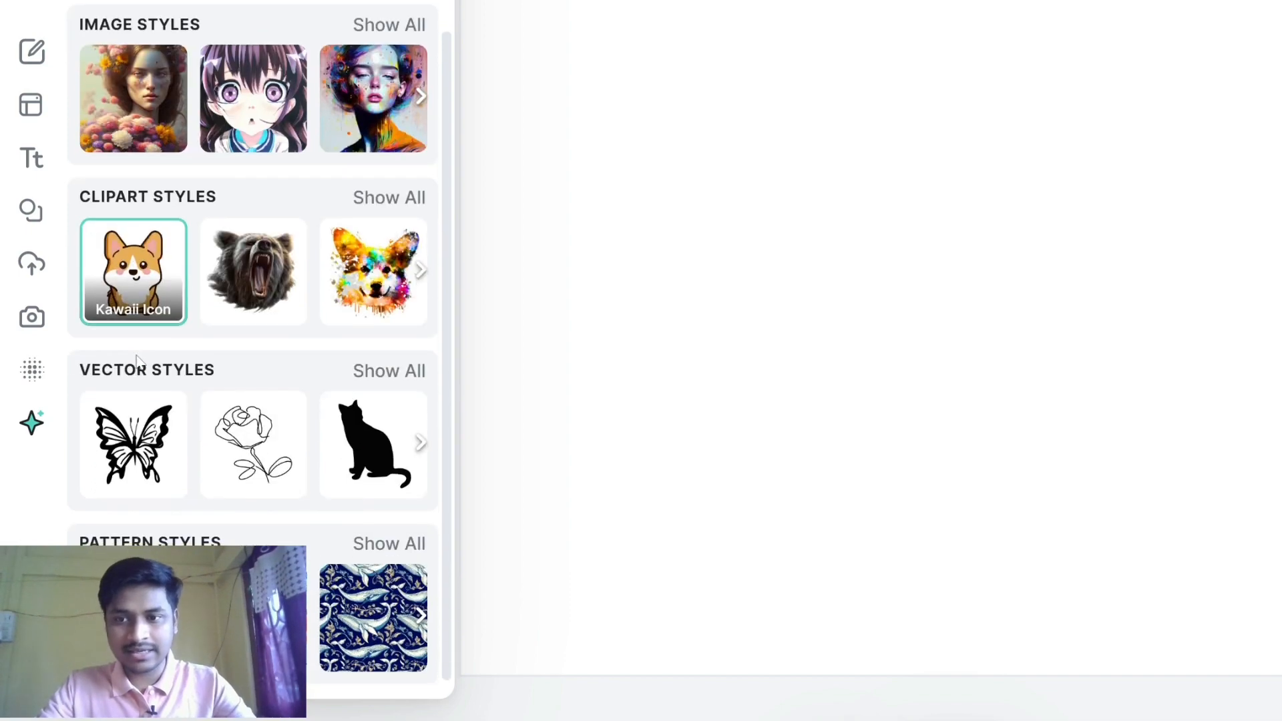
{"action": "scroll", "coordinate": [144, 325], "scroll_direction": "up", "scroll_amount": 3}
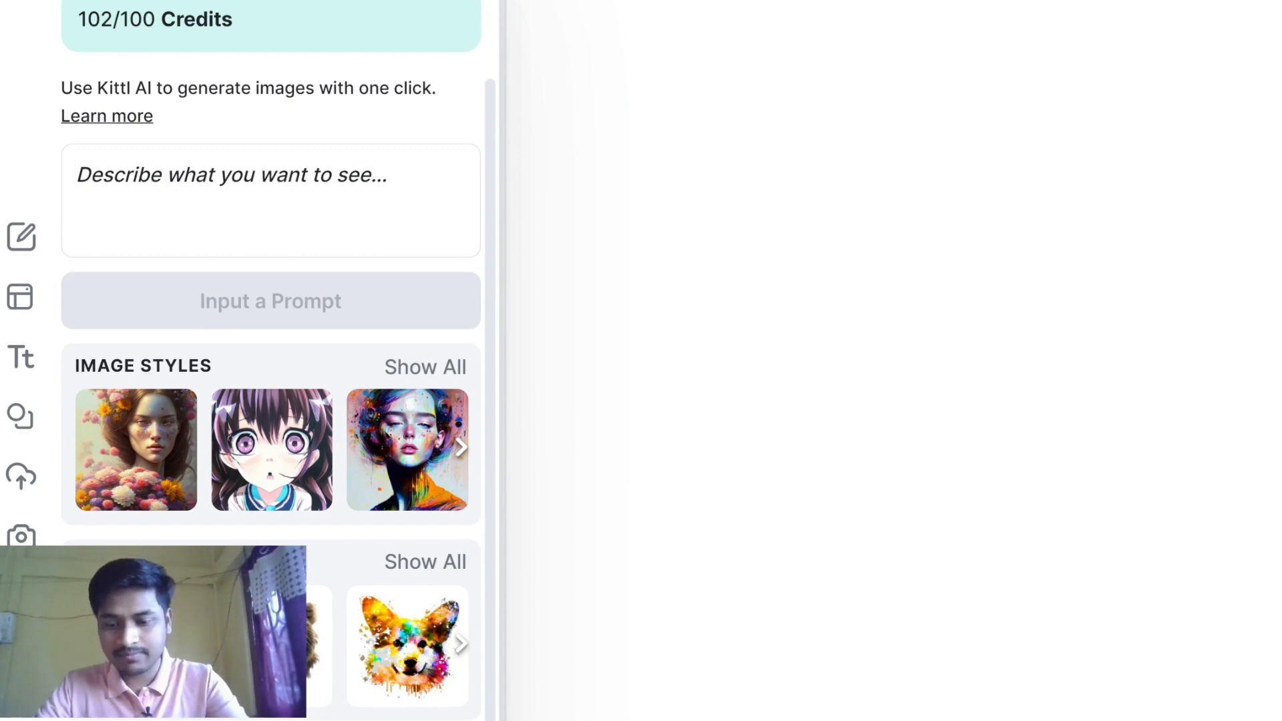
- Generate an AI image from the prompt "Dog inside a Car"
{"action": "type", "text": "Cat"}
{"action": "key", "text": "BackSpace"}
{"action": "key", "text": "BackSpace"}
{"action": "key", "text": "BackSpace"}
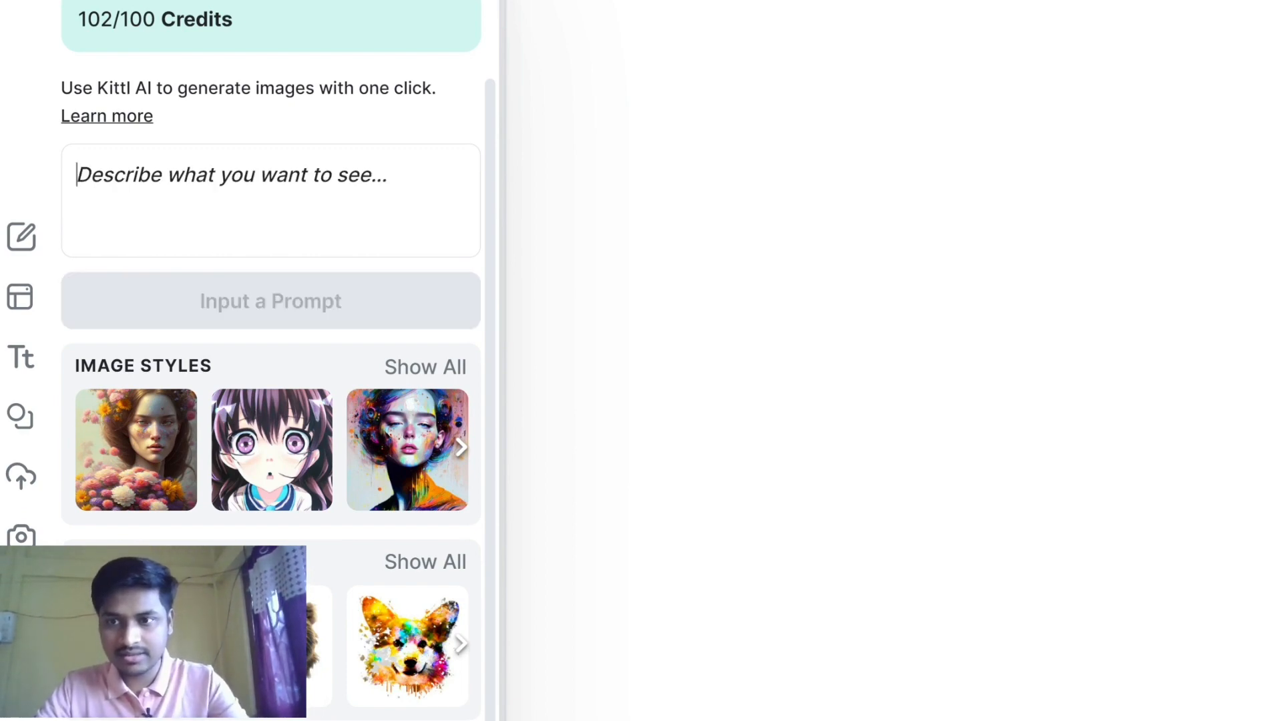
{"action": "type", "text": "Dog inside a Car"}
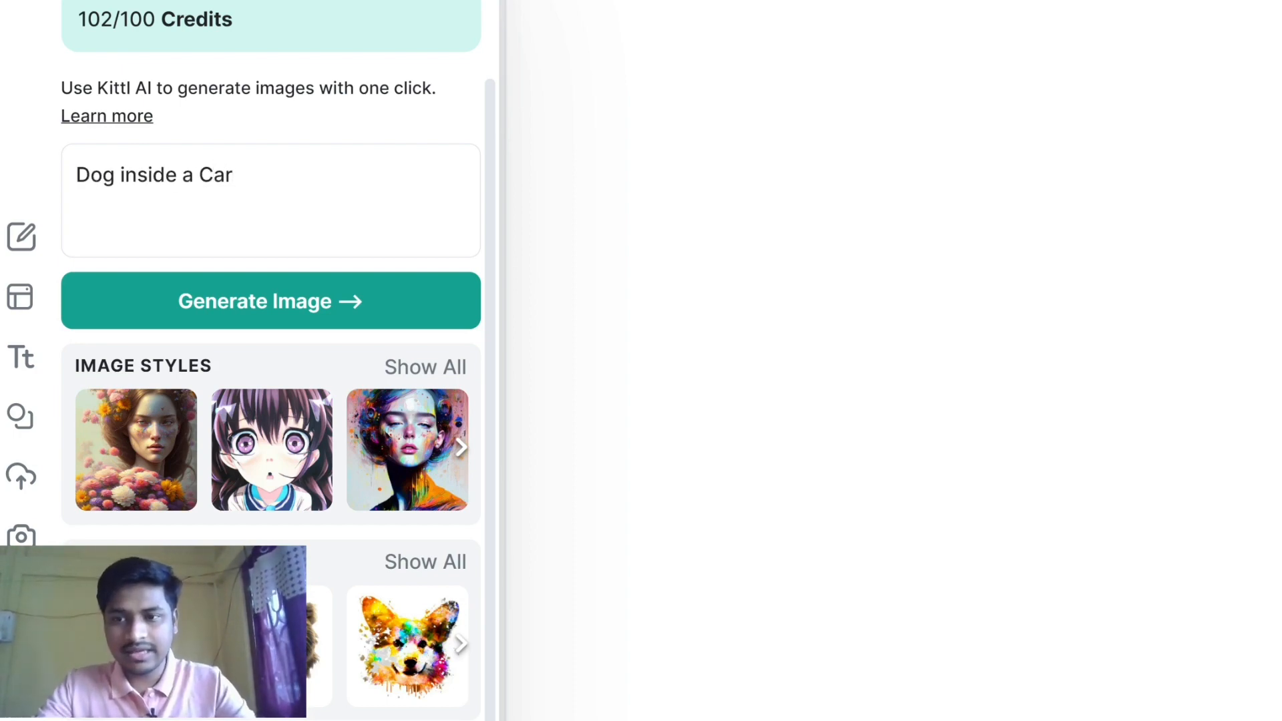
{"action": "left_click", "coordinate": [218, 292]}
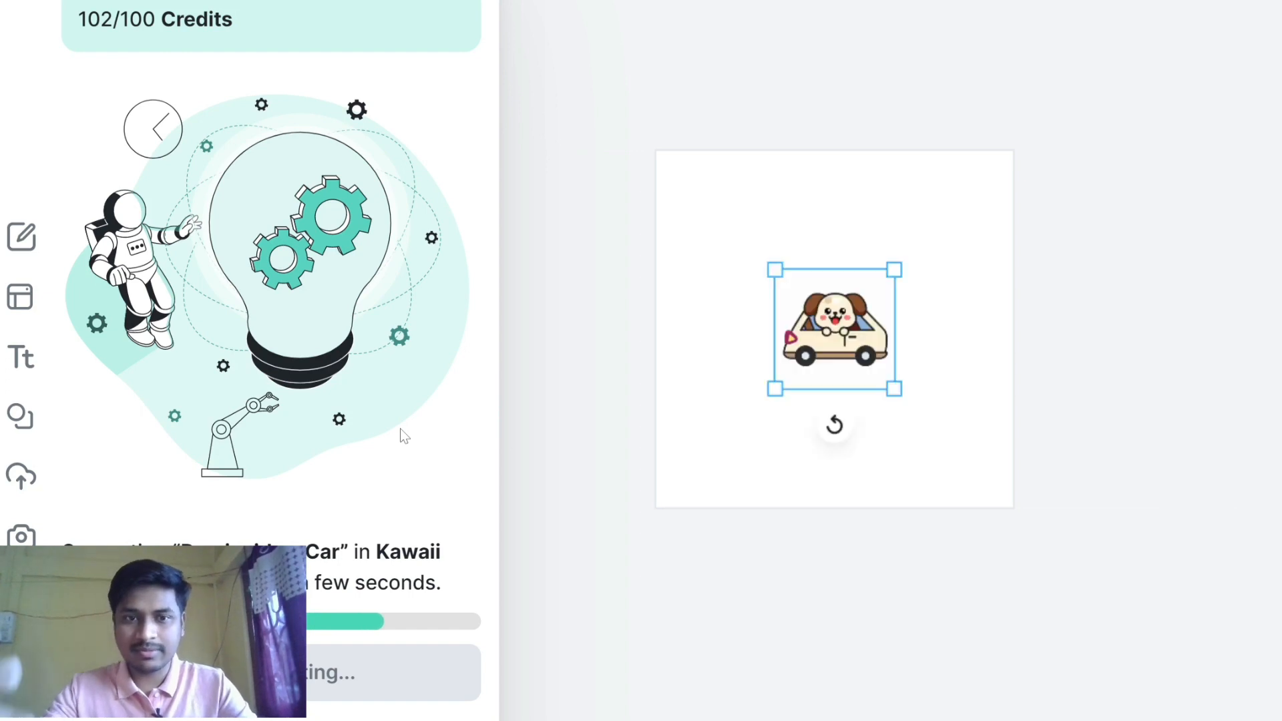
- Enlarge the generated dog image to about three quarters of the artboard's width, keeping it roughly centred, and deselect it
{"action": "left_click_drag", "start_coordinate": [768, 267], "coordinate": [695, 190]}
{"action": "left_click_drag", "start_coordinate": [961, 446], "coordinate": [976, 460]}
{"action": "left_click", "coordinate": [564, 176]}
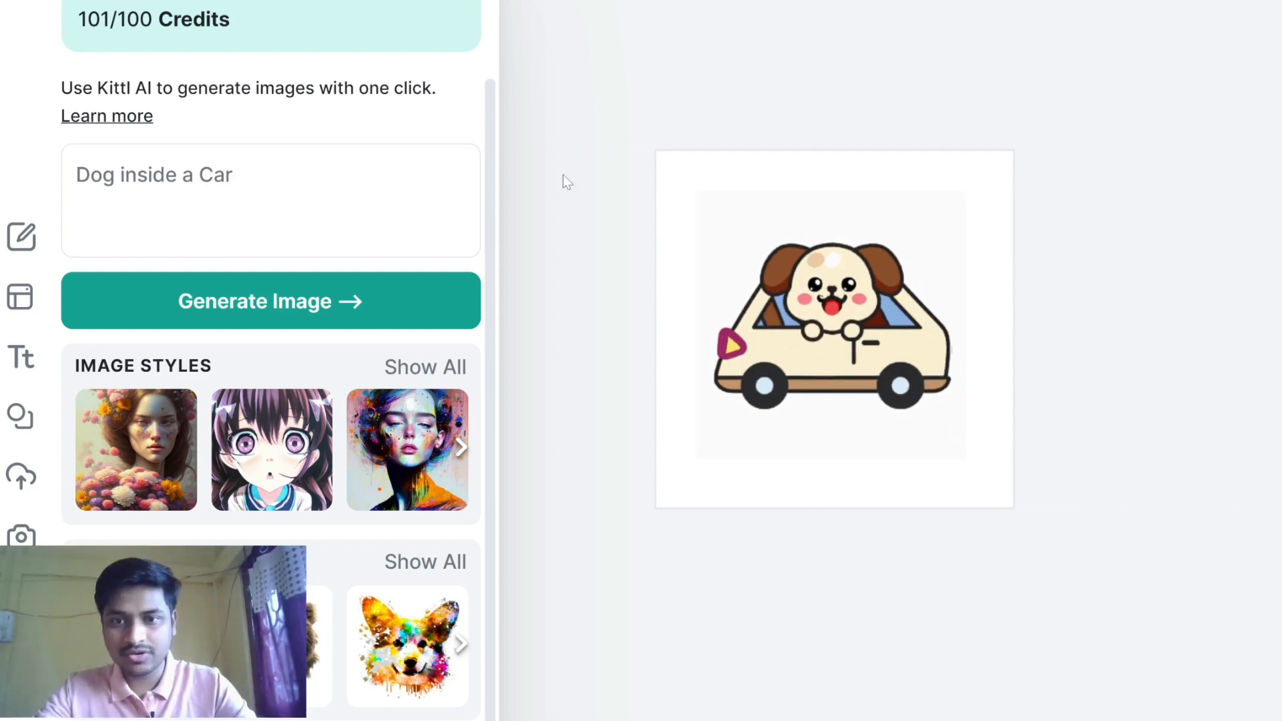
- Change the artboard's background colour to a solid dark red
{"action": "left_click", "coordinate": [712, 257]}
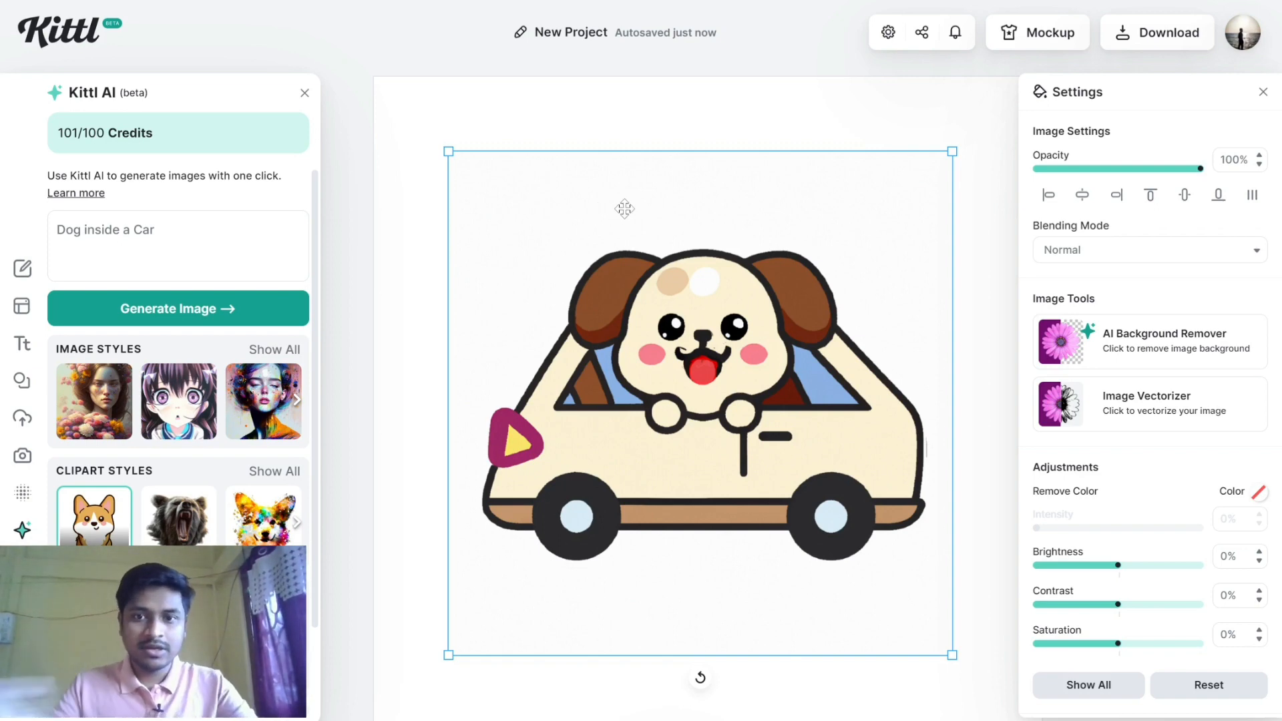
{"action": "left_click", "coordinate": [953, 119]}
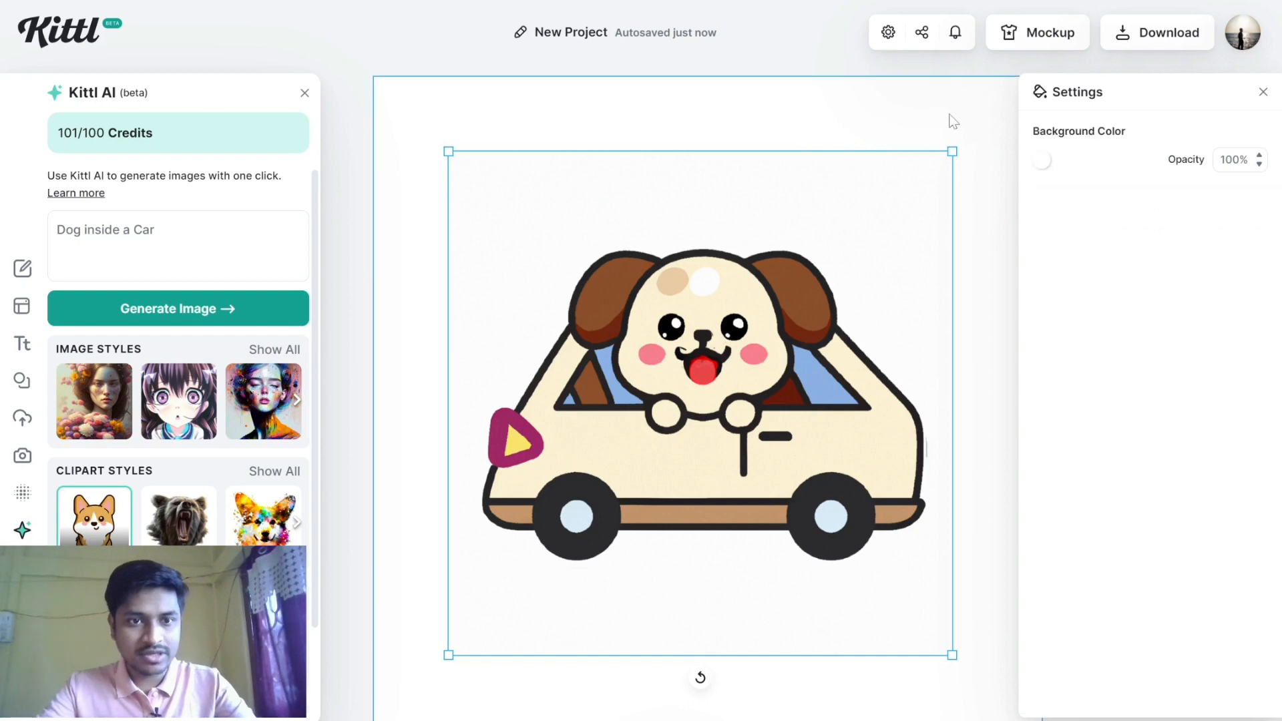
{"action": "left_click", "coordinate": [1044, 160]}
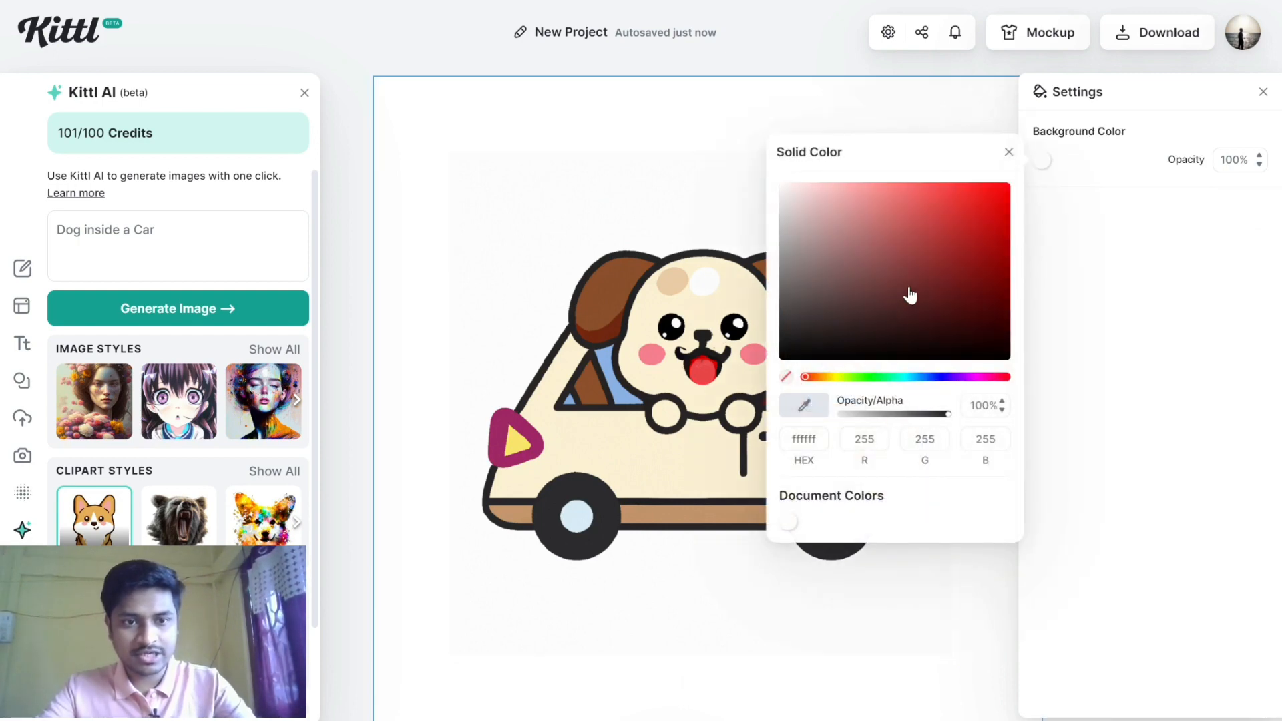
{"action": "left_click", "coordinate": [909, 287]}
{"action": "left_click", "coordinate": [983, 230]}
{"action": "left_click", "coordinate": [732, 88]}
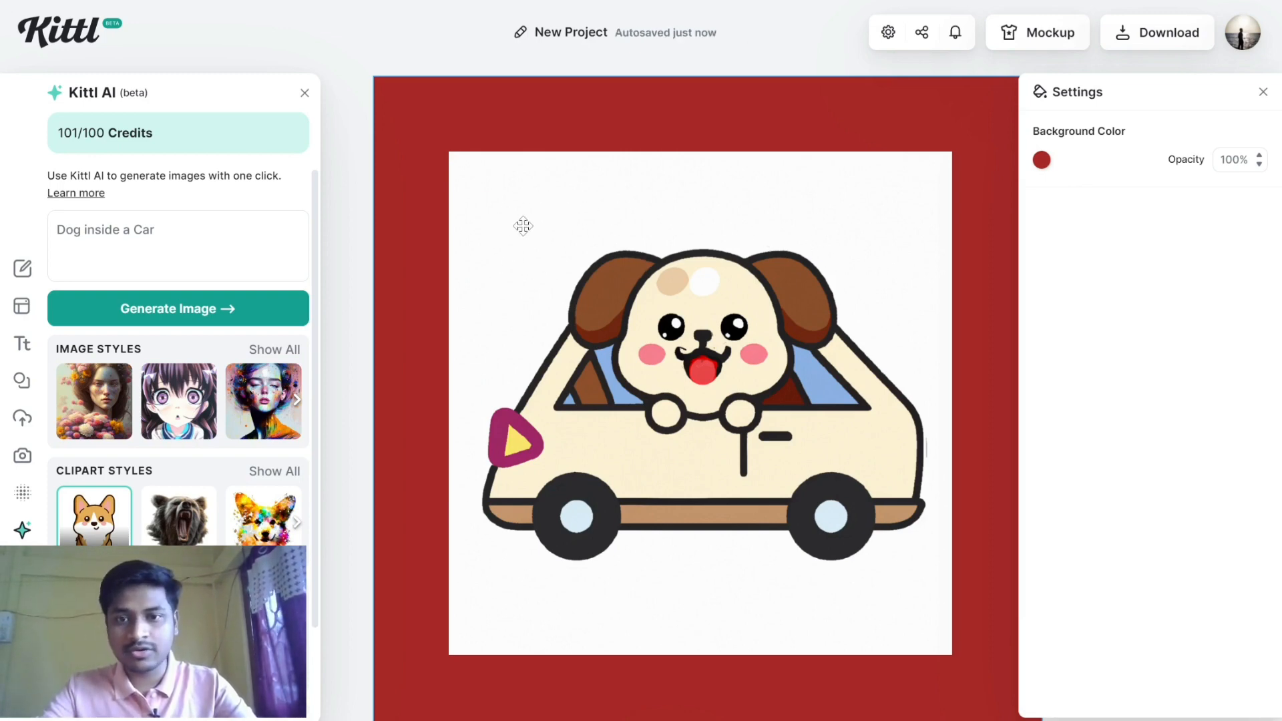
- Remove the dog image's background with the AI Background Remover and set the artboard background's opacity to 0%
{"action": "left_click", "coordinate": [562, 190]}
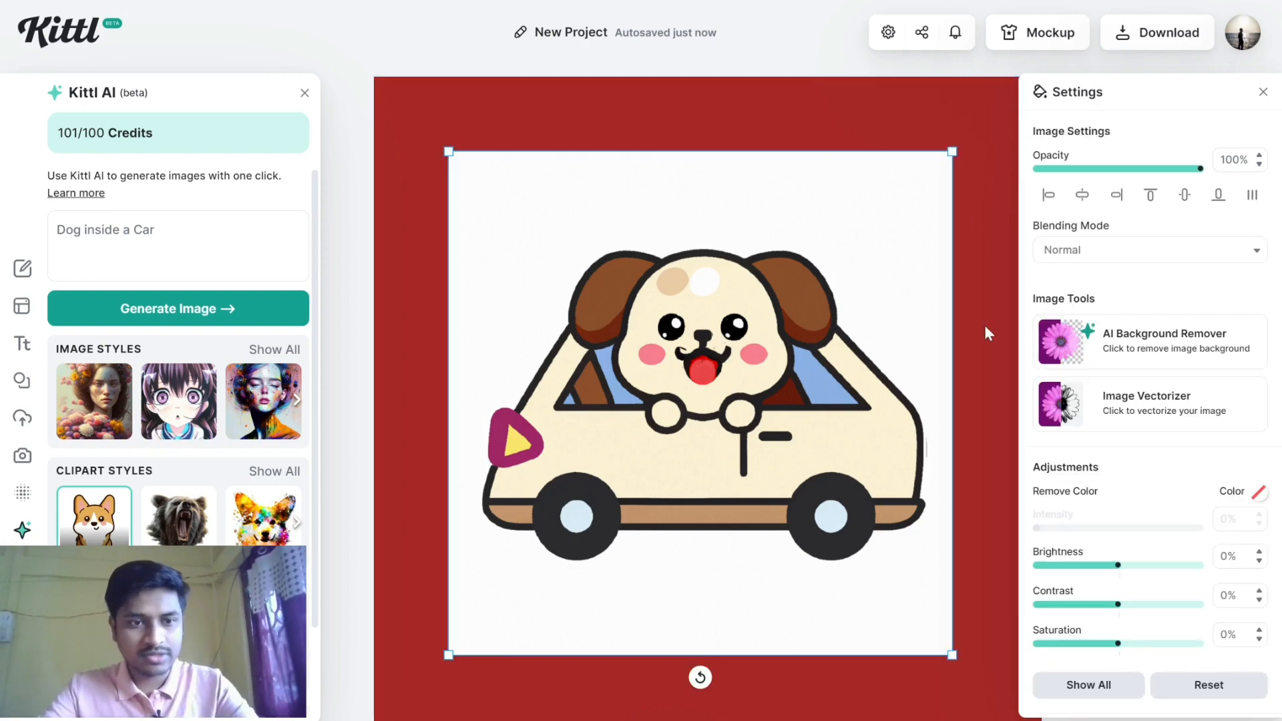
{"action": "left_click", "coordinate": [1143, 351]}
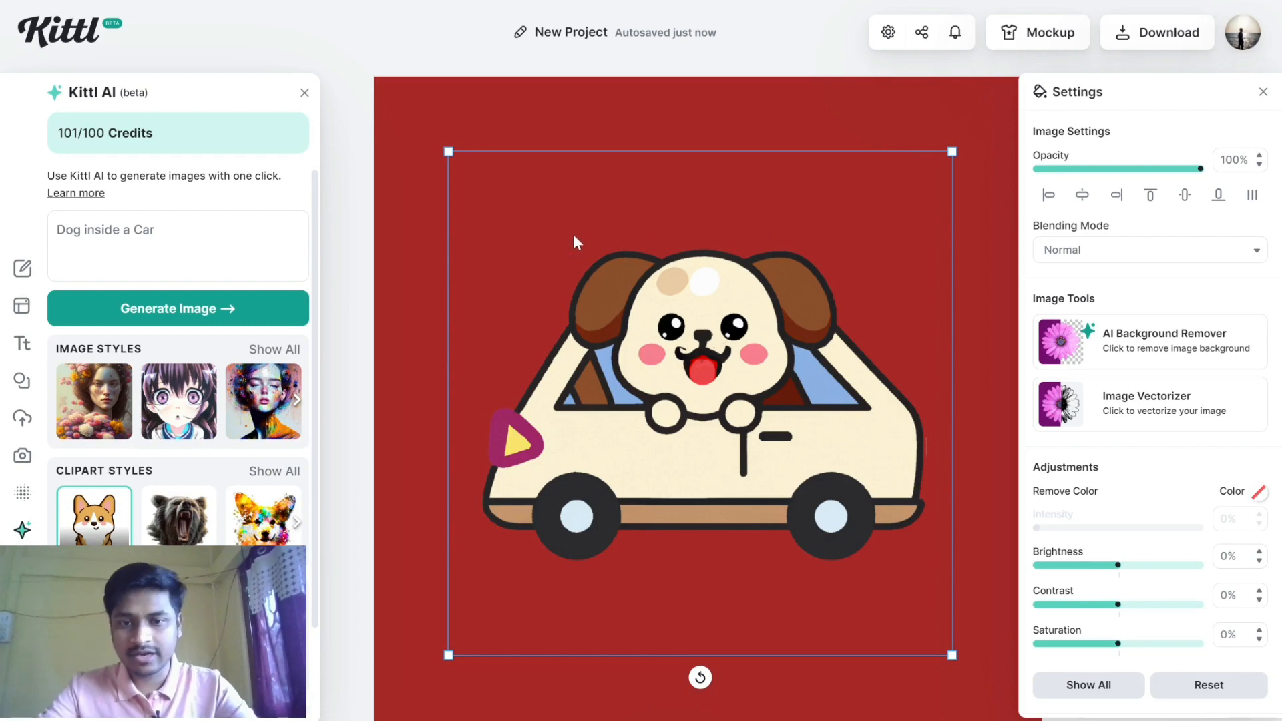
{"action": "left_click", "coordinate": [654, 133]}
{"action": "left_click", "coordinate": [1233, 160]}
{"action": "type", "text": "10"}
{"action": "key", "text": "BackSpace"}
{"action": "type", "text": "0"}
{"action": "key", "text": "Return"}
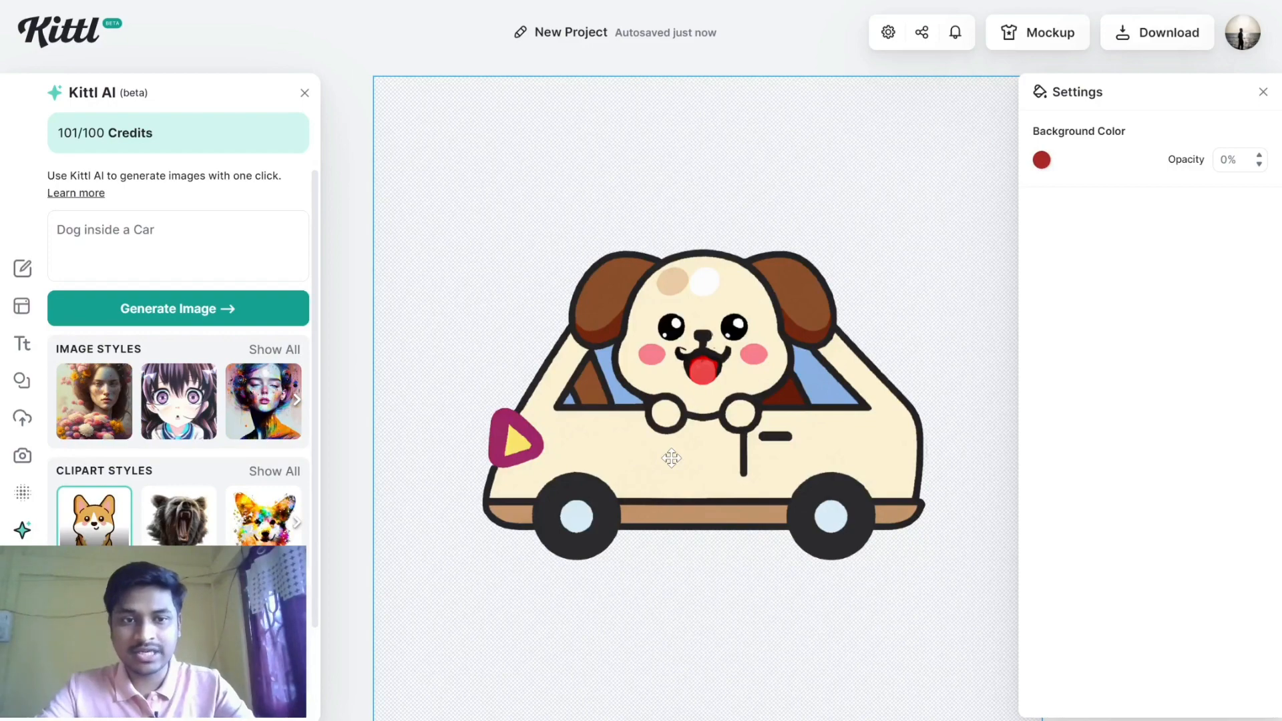
{"action": "scroll", "coordinate": [671, 458], "scroll_direction": "down", "scroll_amount": 5}
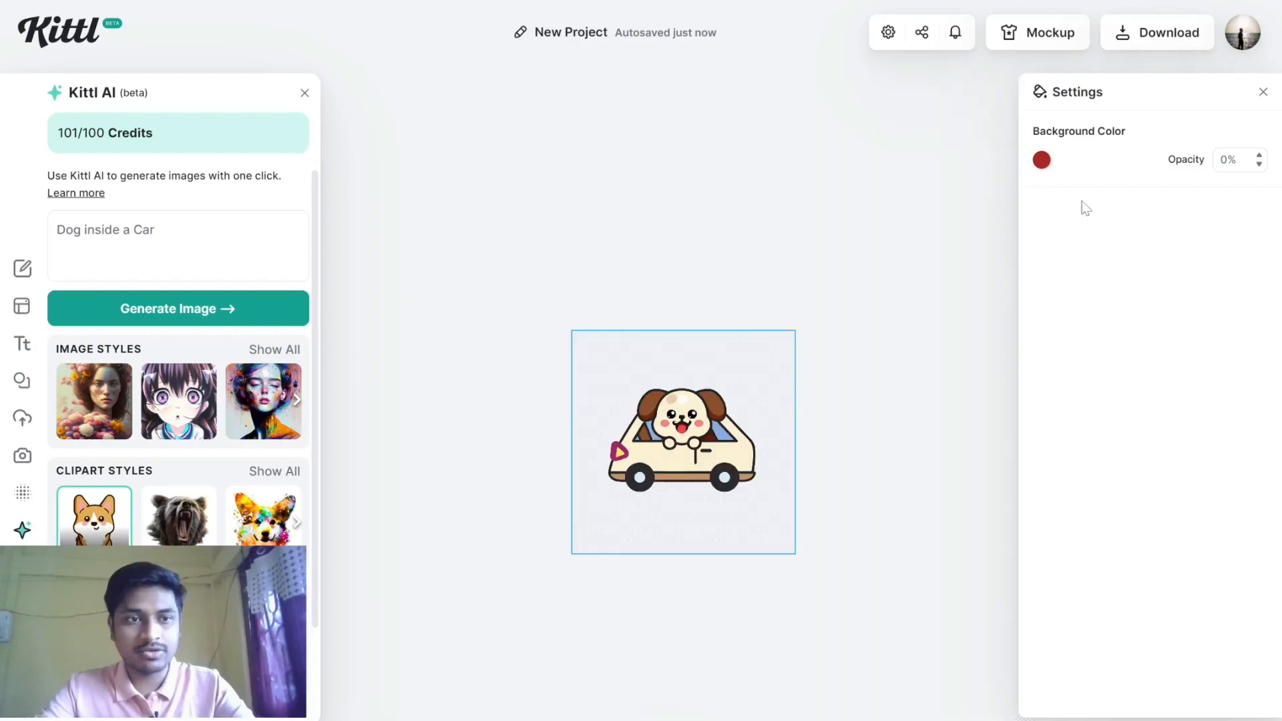
{"action": "left_click", "coordinate": [1263, 93]}
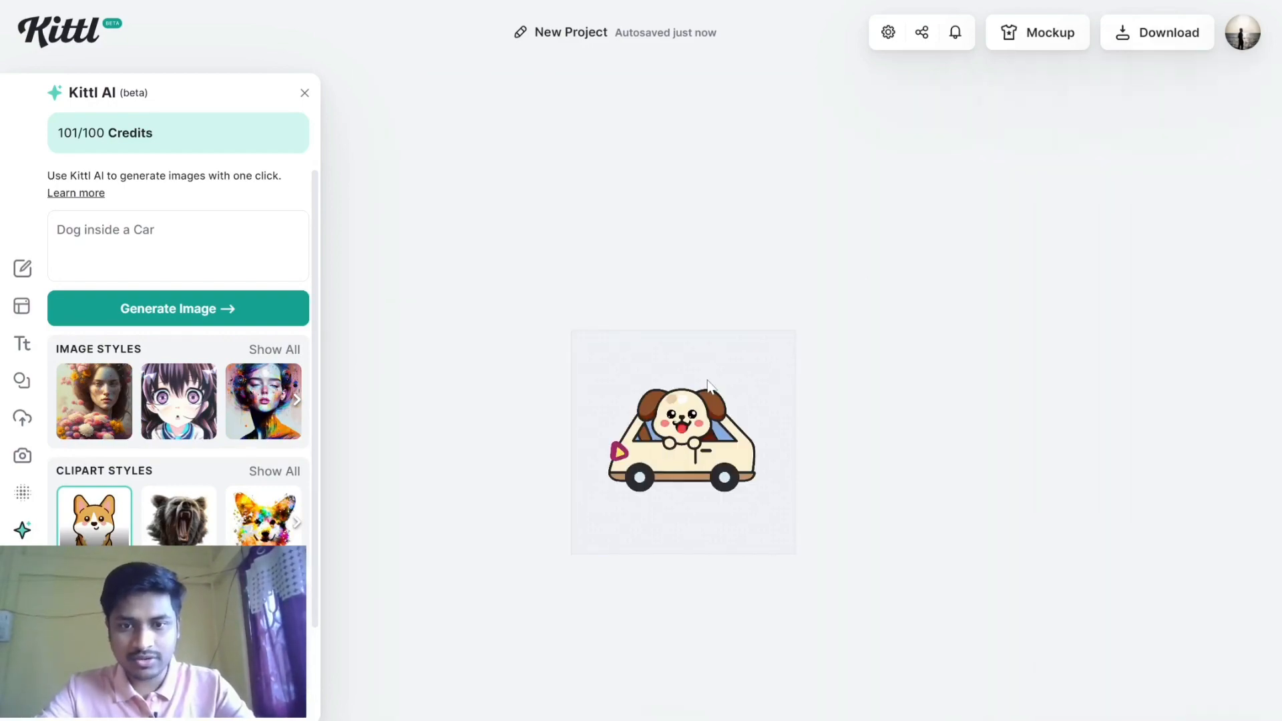
- Enlarge the dog image to nearly the artboard's full width and move it up slightly past the artboard's upper edge
{"action": "scroll", "coordinate": [708, 385], "scroll_direction": "up", "scroll_amount": 5}
{"action": "scroll", "coordinate": [708, 385], "scroll_direction": "down", "scroll_amount": 3}
{"action": "scroll", "coordinate": [710, 387], "scroll_direction": "down", "scroll_amount": 1}
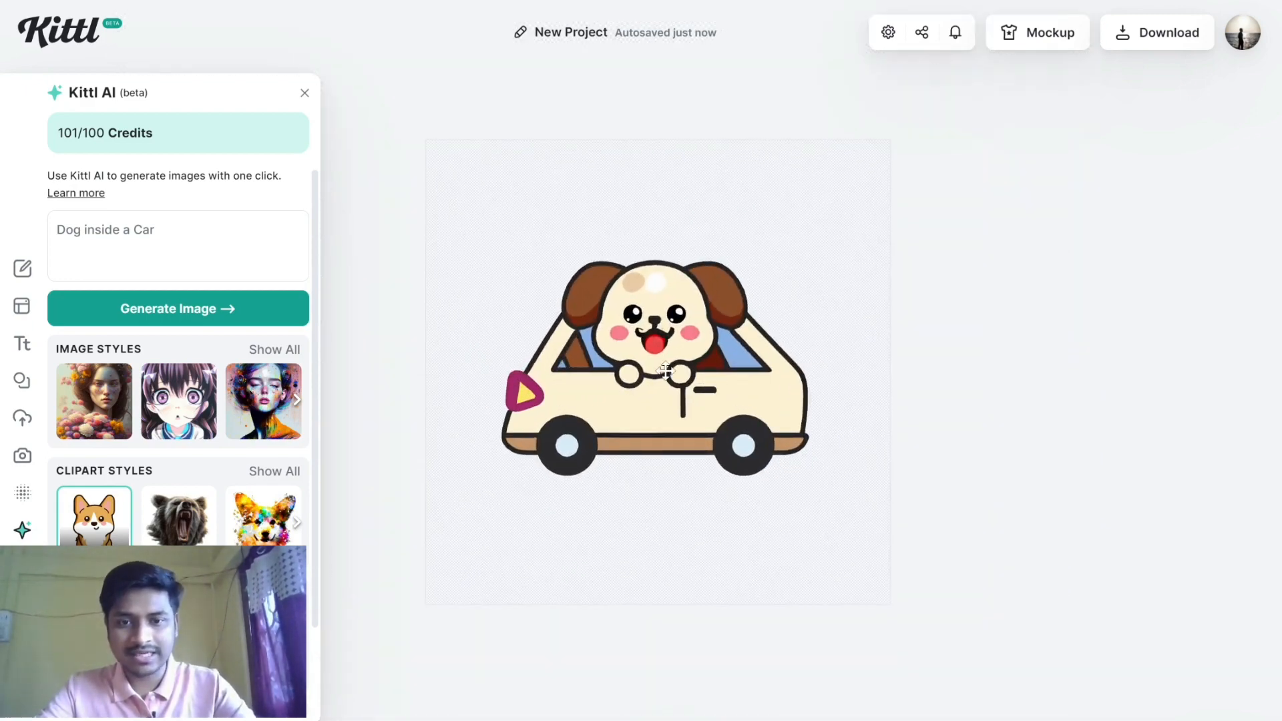
{"action": "left_click", "coordinate": [710, 390]}
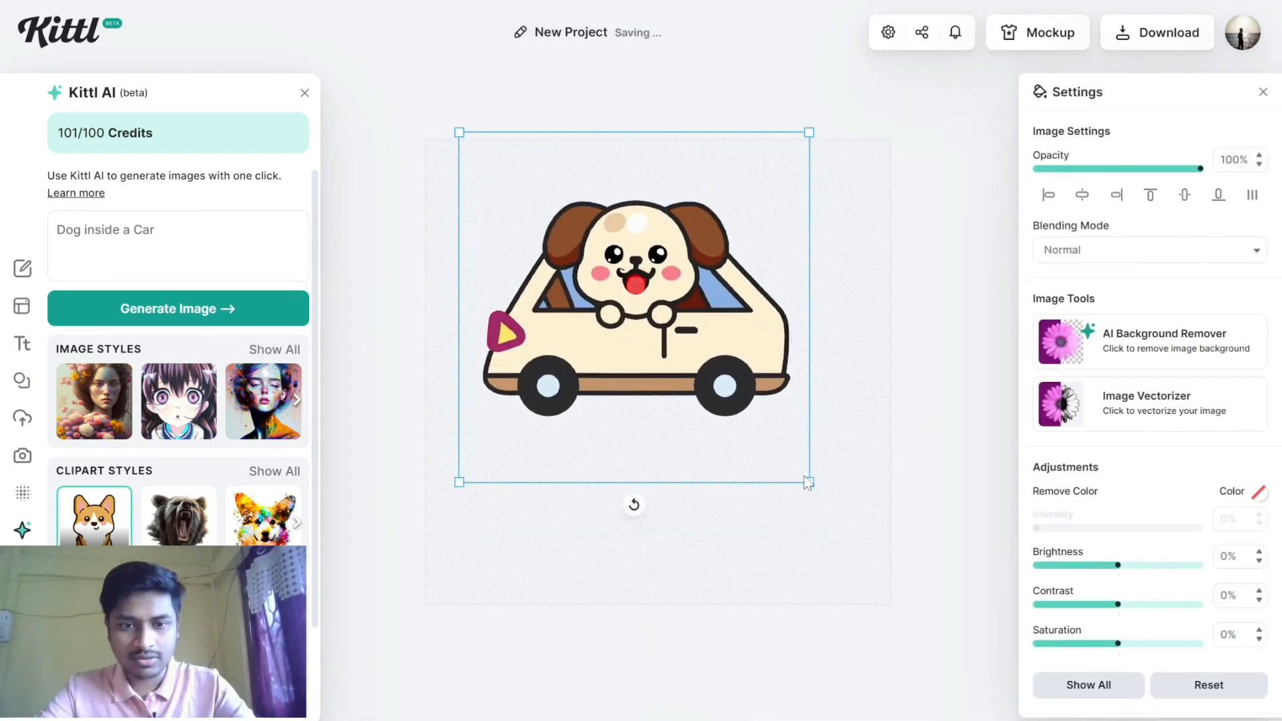
{"action": "left_click_drag", "start_coordinate": [804, 477], "coordinate": [916, 590]}
{"action": "left_click_drag", "start_coordinate": [705, 434], "coordinate": [679, 413]}
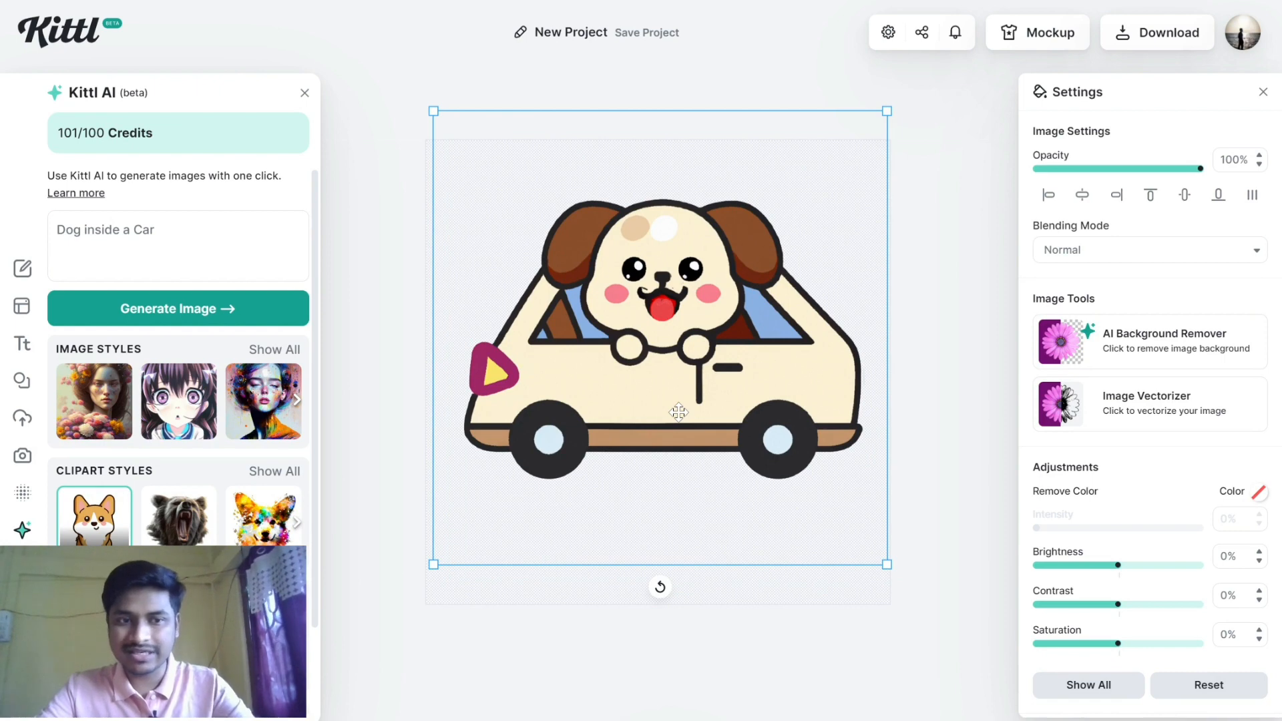
{"action": "left_click", "coordinate": [416, 315]}
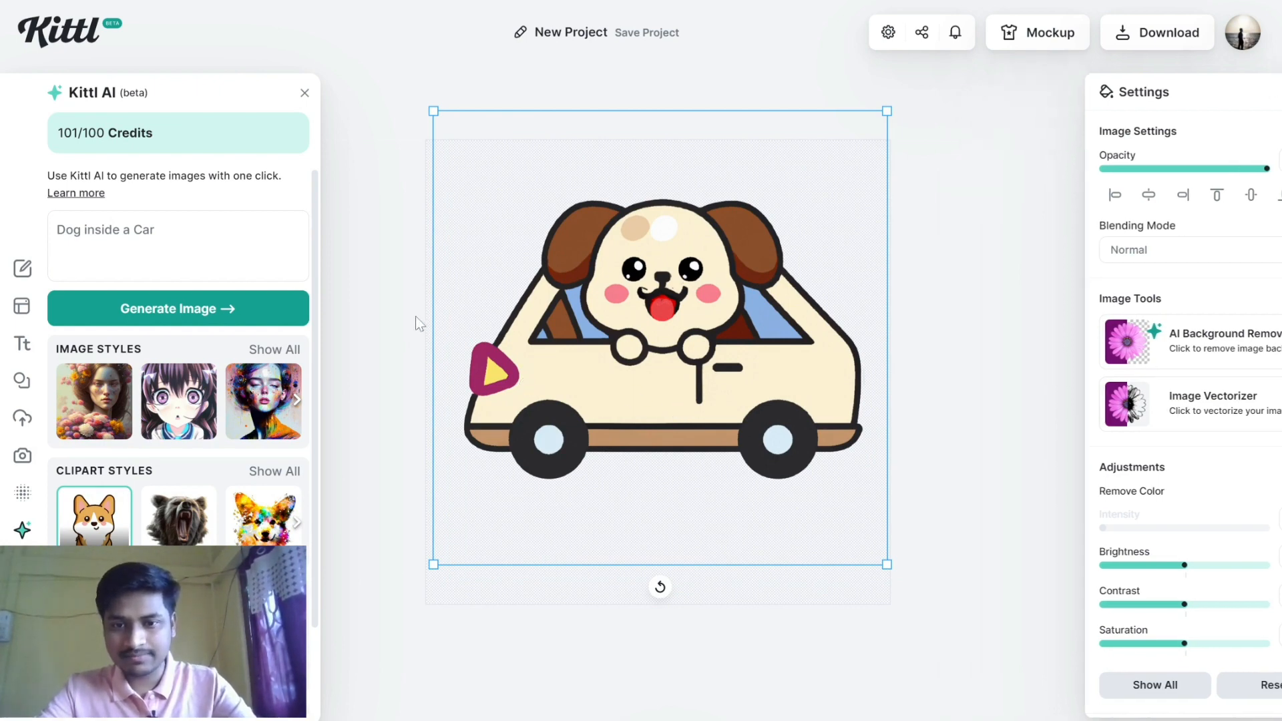
{"action": "left_click_drag", "start_coordinate": [545, 321], "coordinate": [539, 294]}
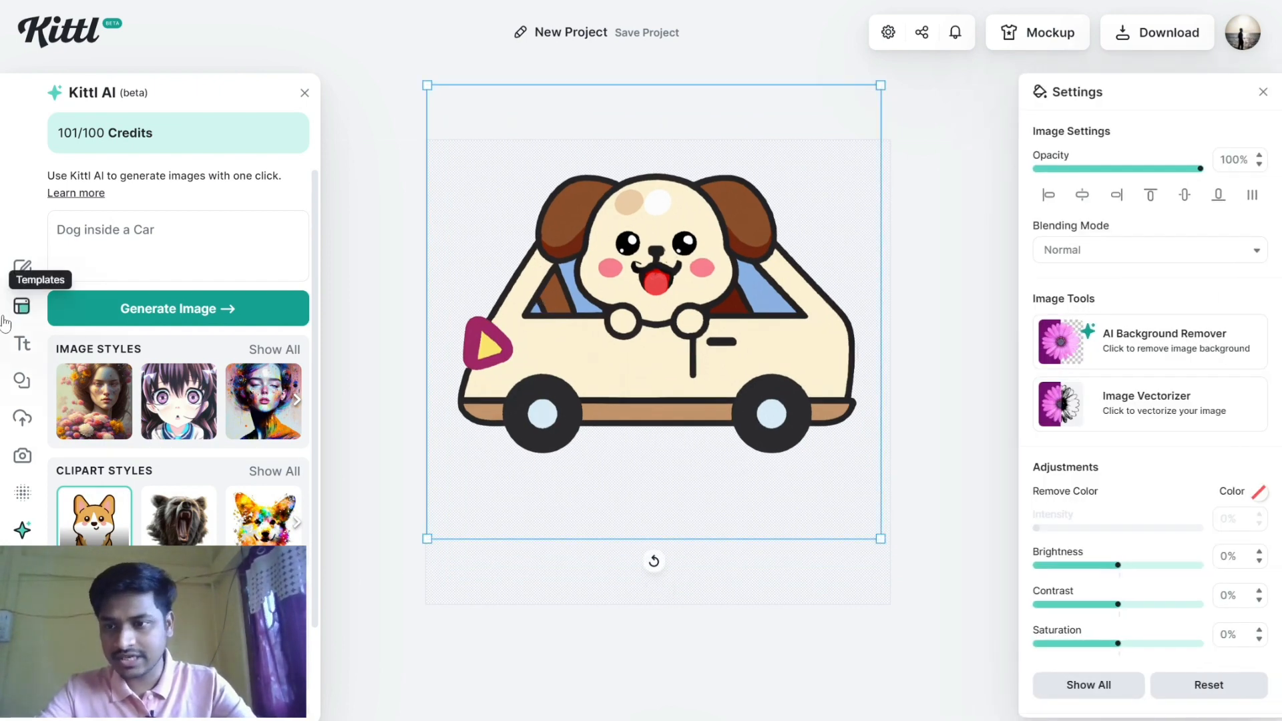
- Open the black Y2K logo template "Streetwear Logo Sheet - Set 1" as a new project instead of replacing the current one
{"action": "left_click", "coordinate": [22, 343]}
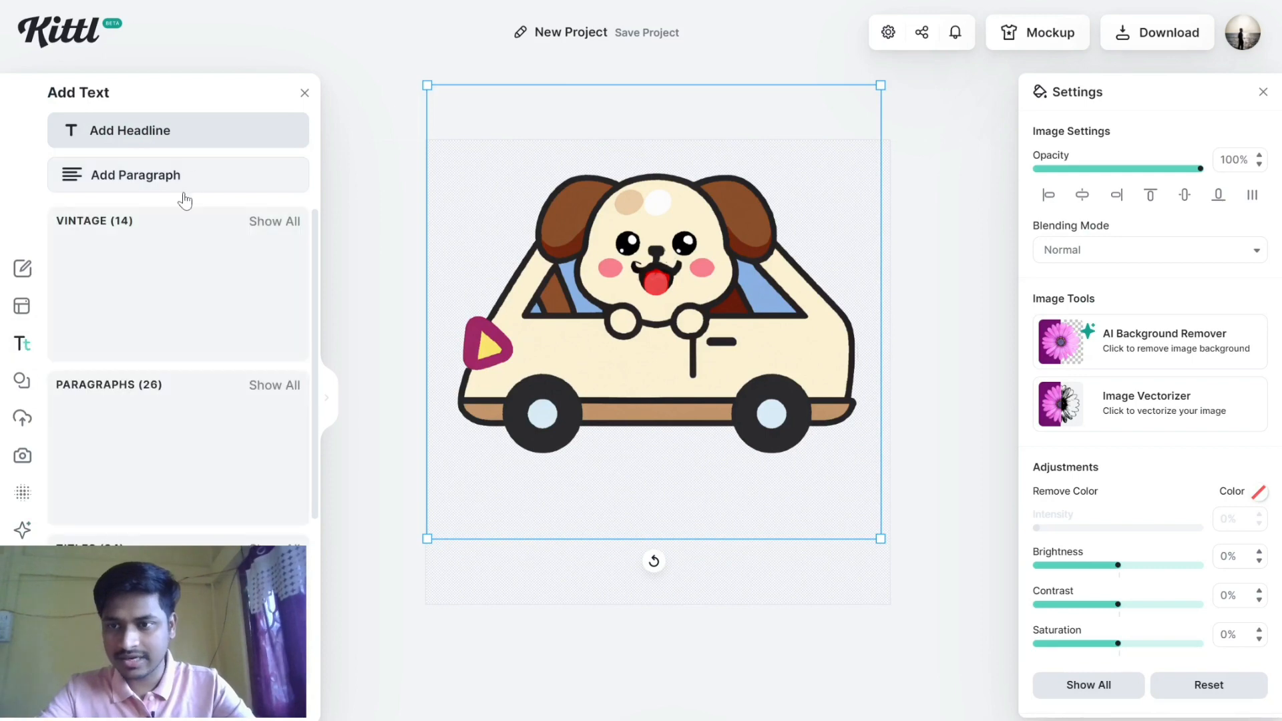
{"action": "left_click", "coordinate": [21, 307]}
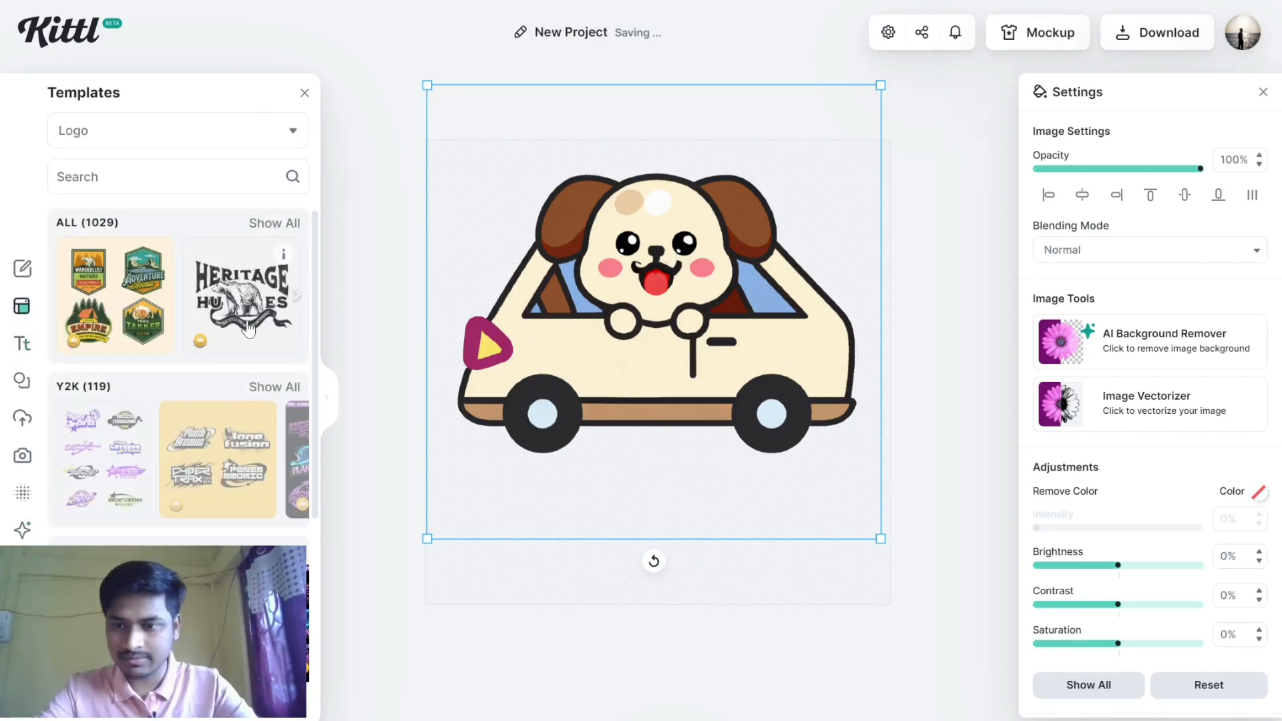
{"action": "scroll", "coordinate": [248, 330], "scroll_direction": "down", "scroll_amount": 1}
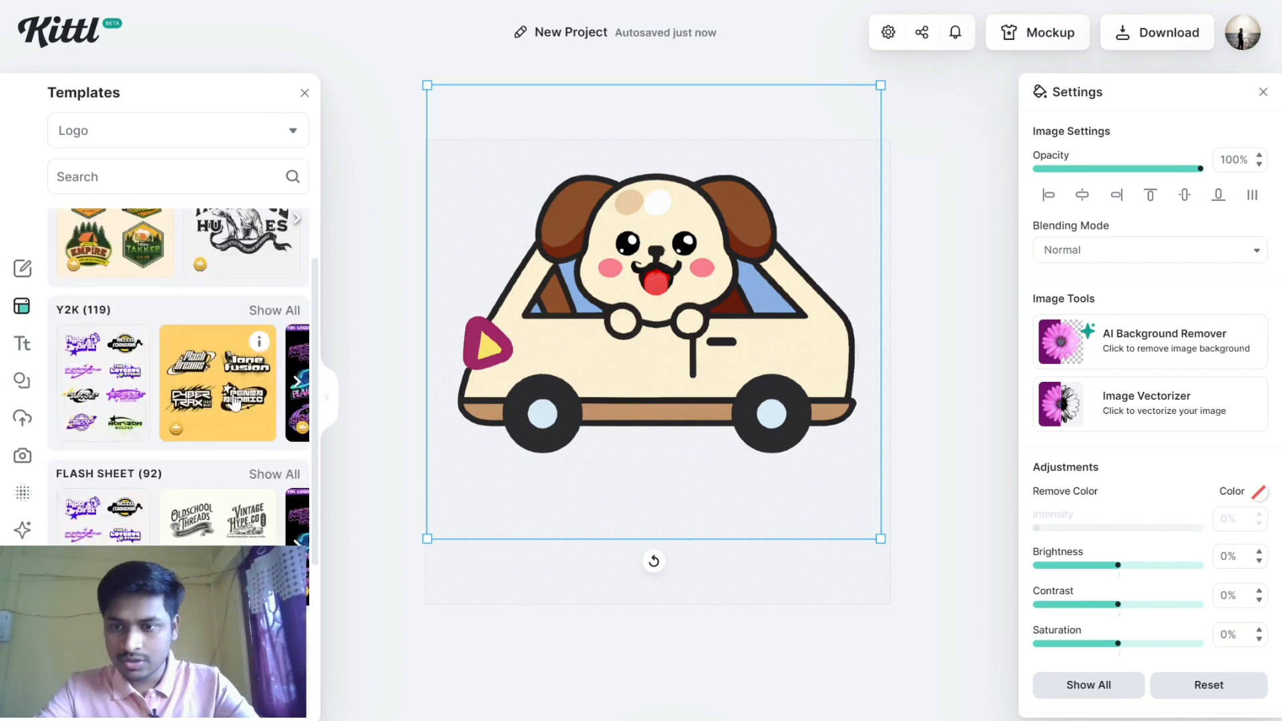
{"action": "scroll", "coordinate": [234, 400], "scroll_direction": "right", "scroll_amount": 3}
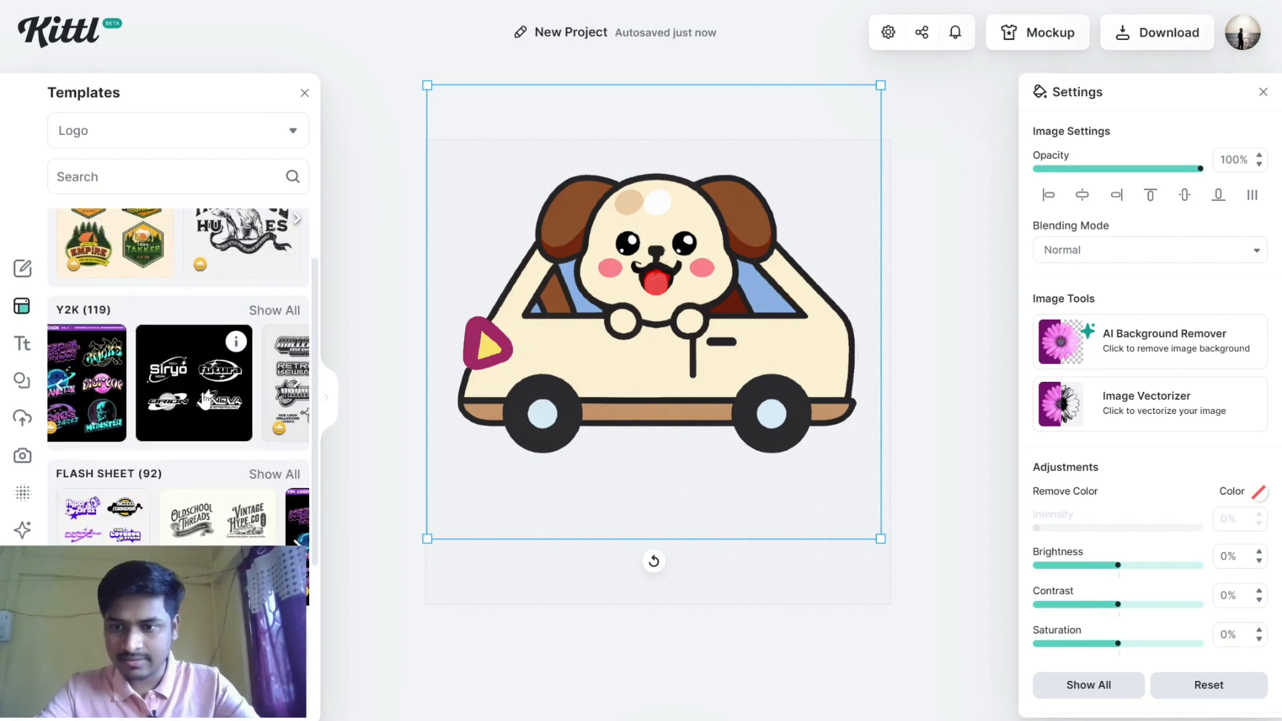
{"action": "left_click", "coordinate": [205, 400]}
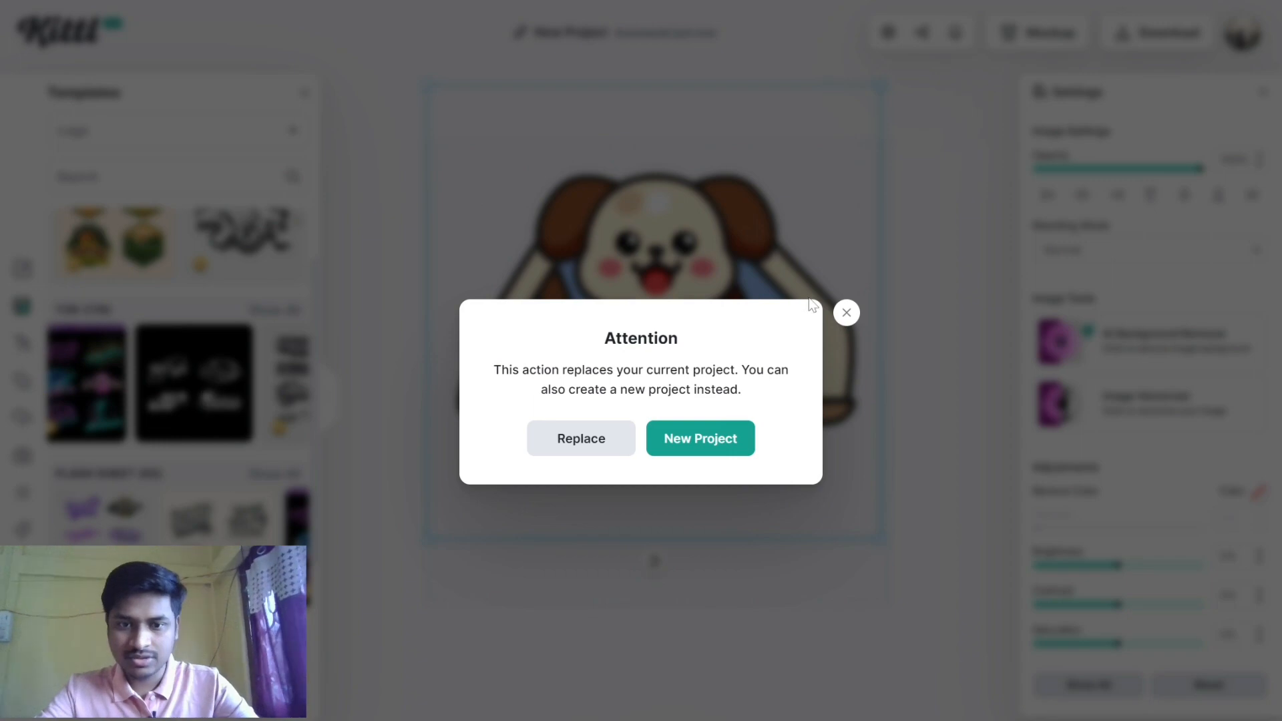
{"action": "left_click", "coordinate": [853, 323]}
{"action": "left_click", "coordinate": [227, 397]}
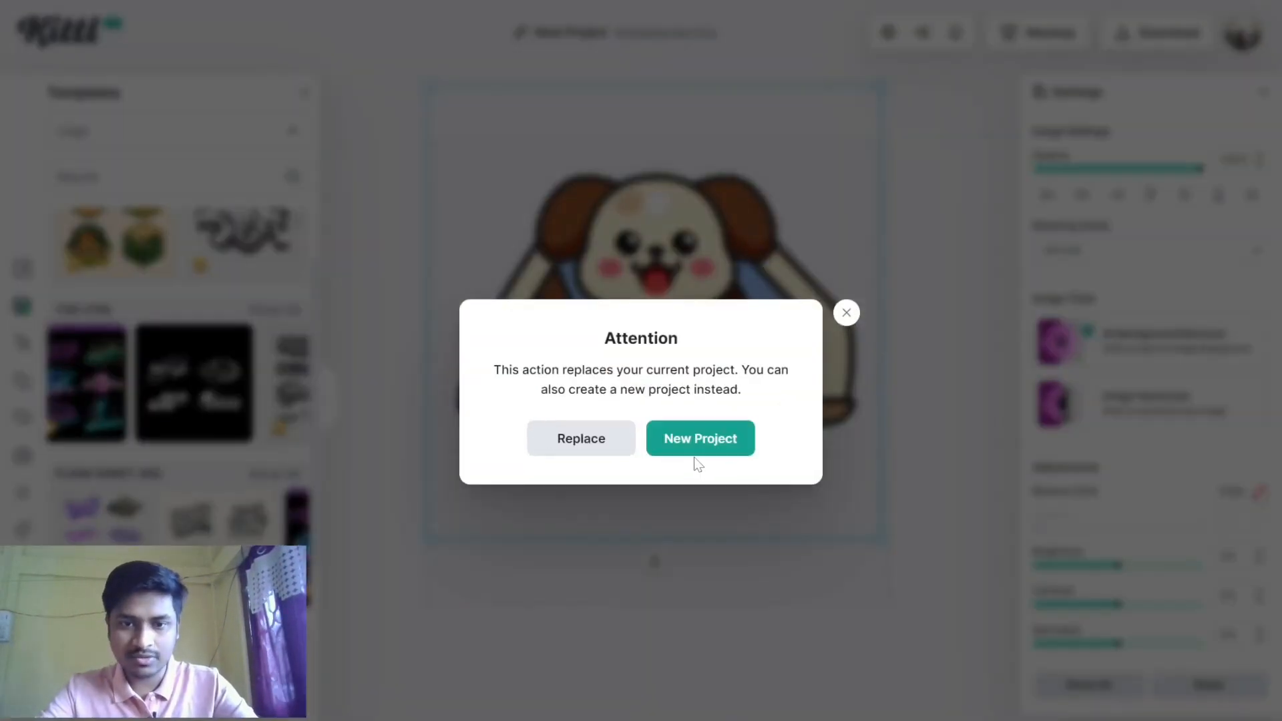
{"action": "left_click", "coordinate": [686, 448]}
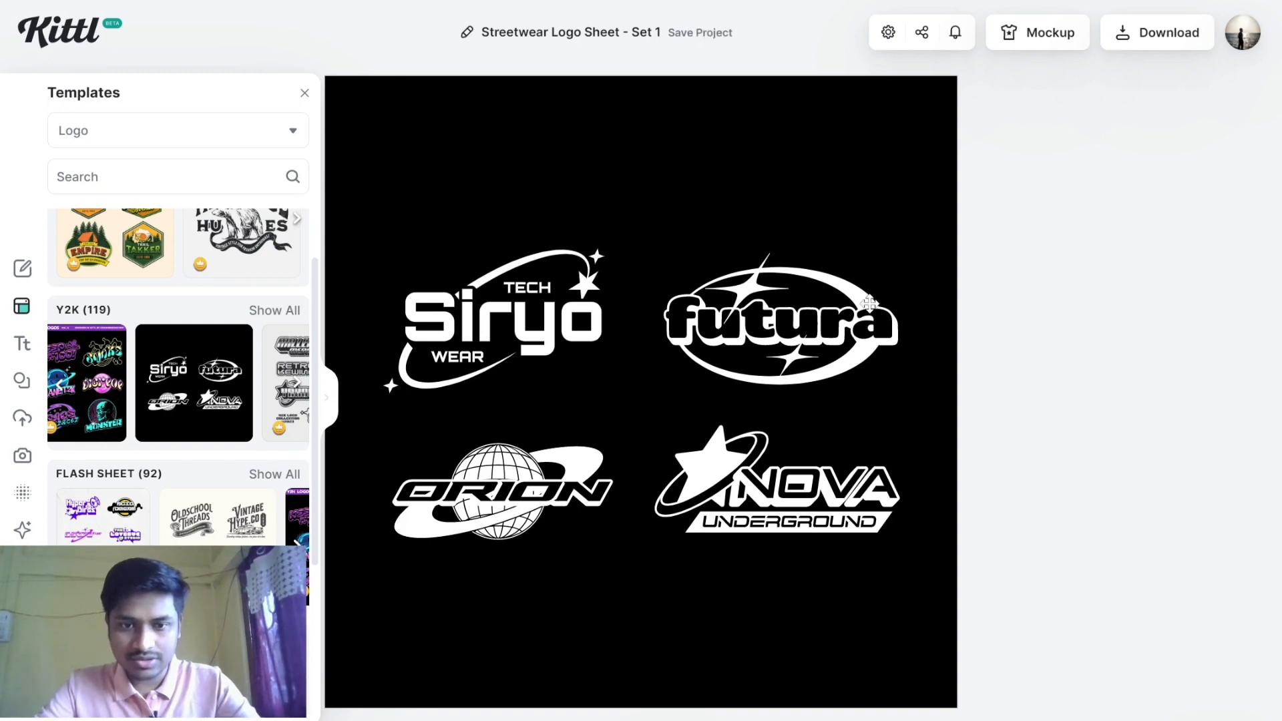
- Delete the Siryo, Futura and Nova Underground logos, keeping only the Orion logo on the artboard
{"action": "left_click_drag", "start_coordinate": [410, 245], "coordinate": [888, 417]}
{"action": "key", "text": "Delete"}
{"action": "left_click_drag", "start_coordinate": [722, 610], "coordinate": [855, 393]}
{"action": "key", "text": "Delete"}
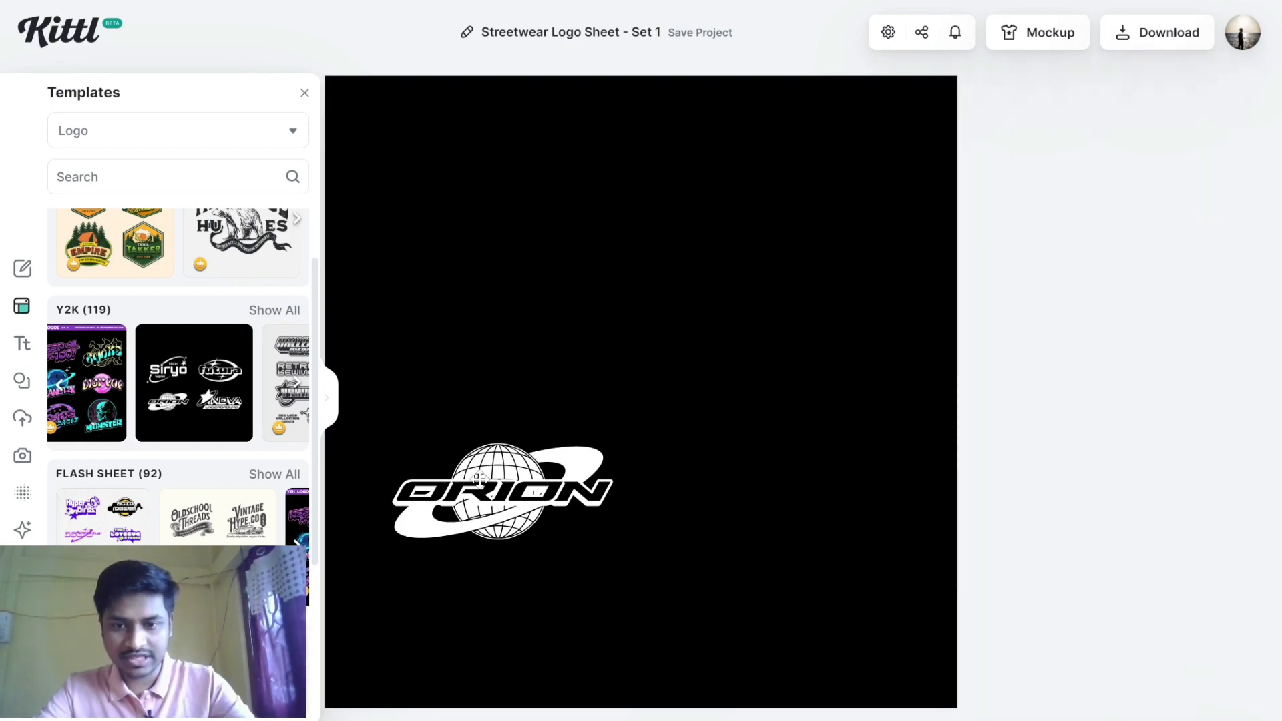
- Move the Orion logo up toward the artboard's centre and replace its text with the creator's first name
{"action": "left_click_drag", "start_coordinate": [479, 478], "coordinate": [577, 294]}
{"action": "double_click", "coordinate": [585, 321]}
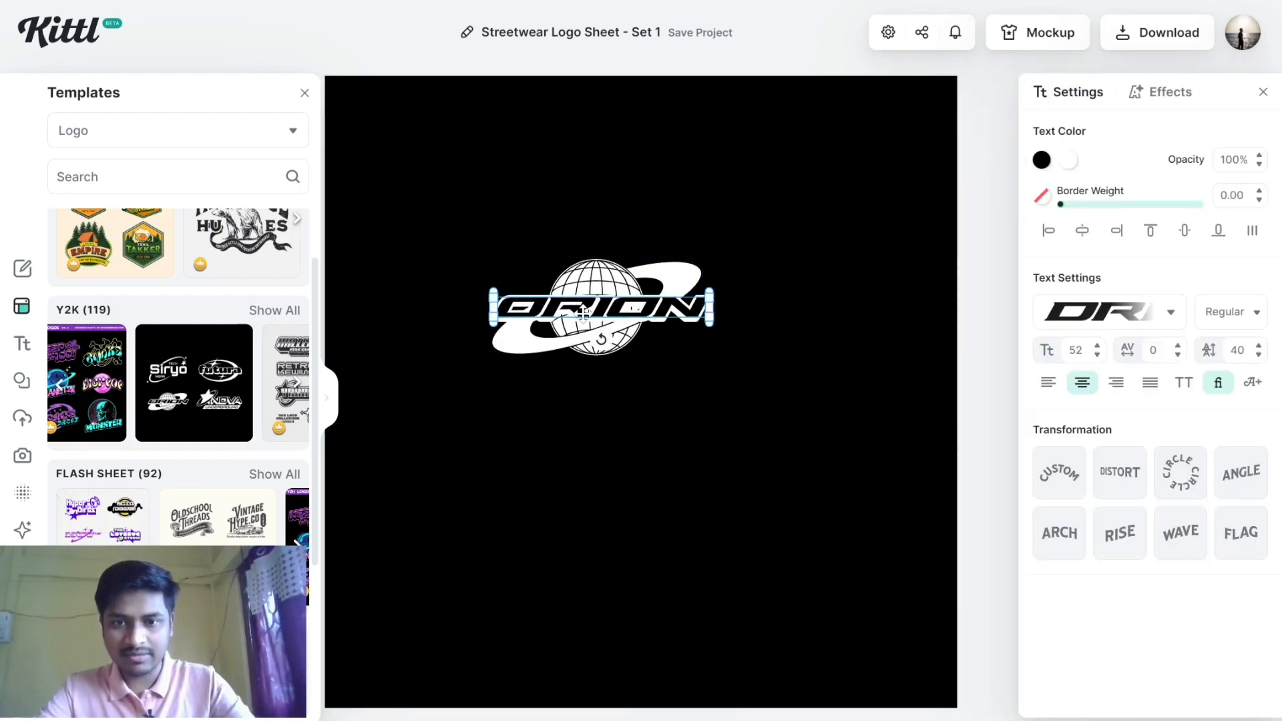
{"action": "key", "text": "BackSpace"}
{"action": "key", "text": "BackSpace"}
{"action": "key", "text": "BackSpace"}
{"action": "key", "text": "BackSpace"}
{"action": "key", "text": "BackSpace"}
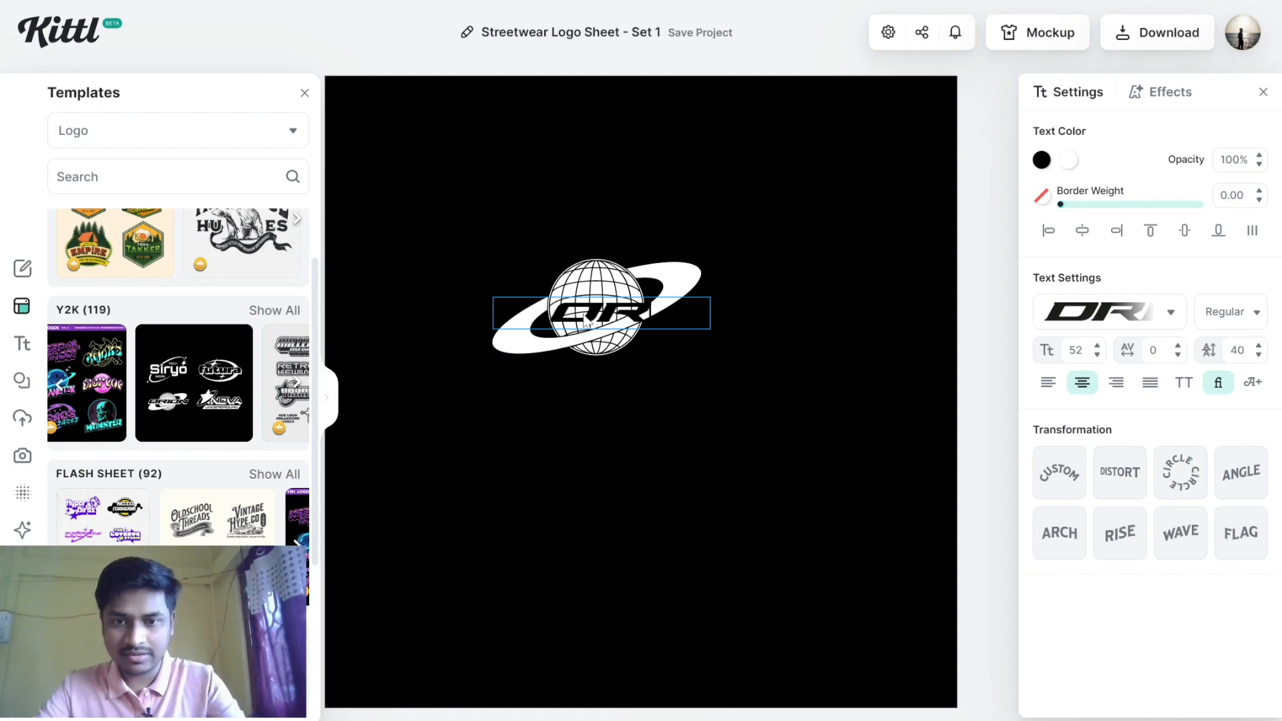
{"action": "type", "text": "MPRINT"}
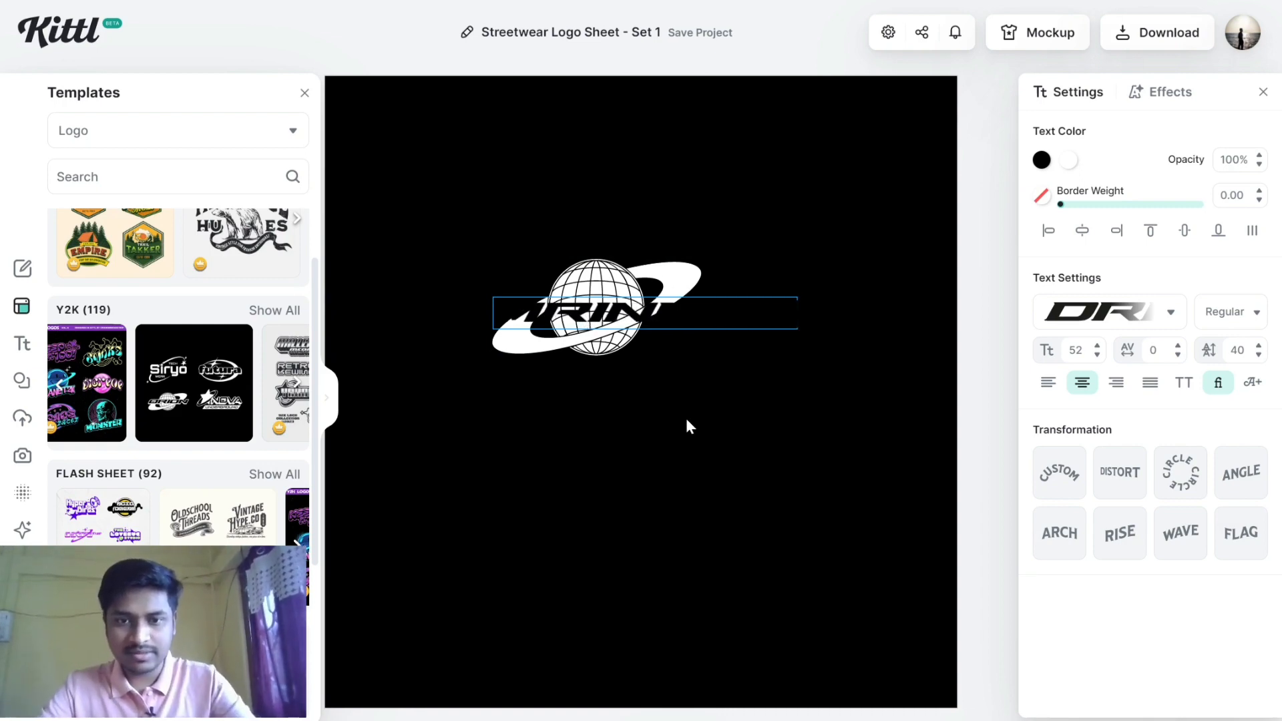
{"action": "left_click", "coordinate": [687, 418]}
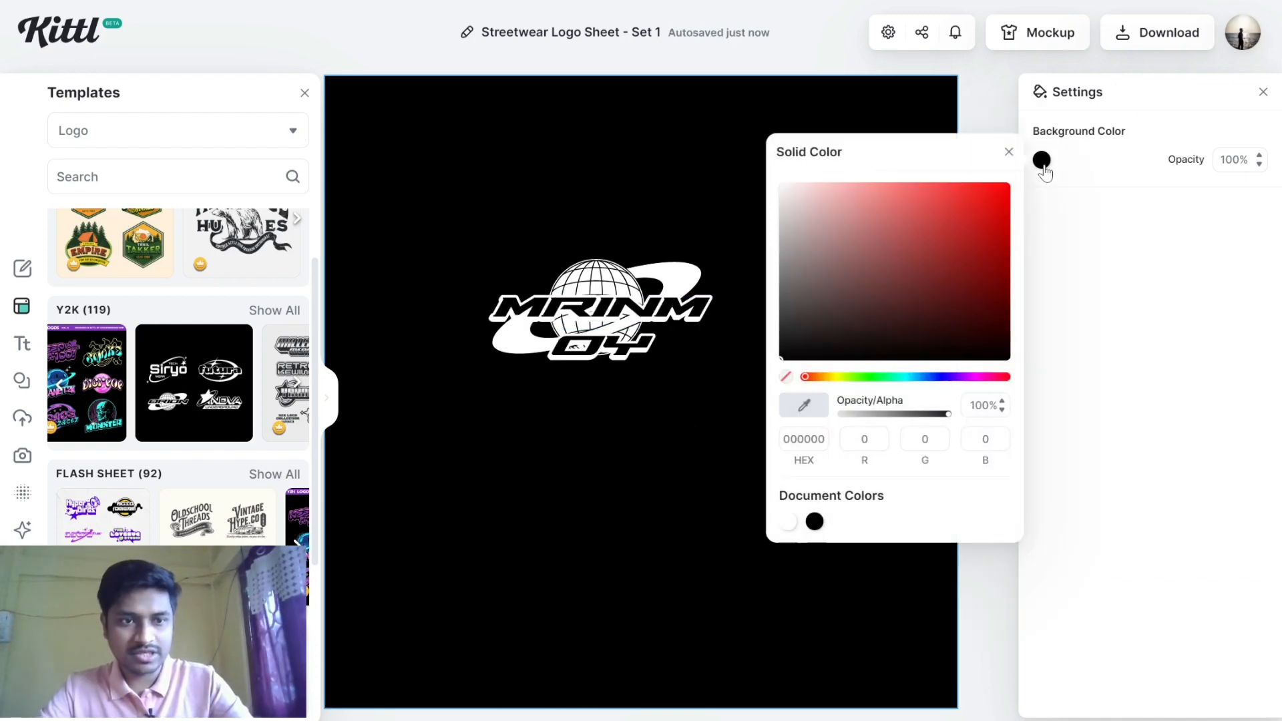
- Set the artboard background's opacity to 0%
{"action": "left_click", "coordinate": [1233, 160]}
{"action": "type", "text": "0"}
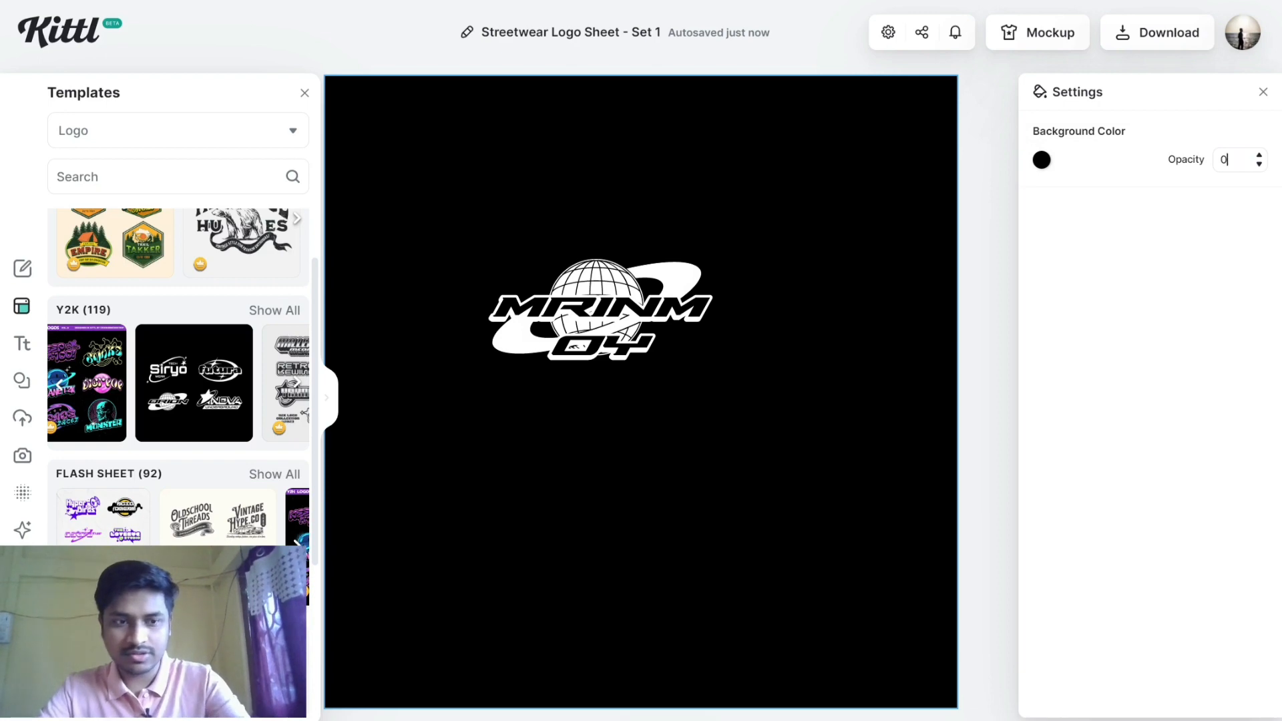
{"action": "key", "text": "Return"}
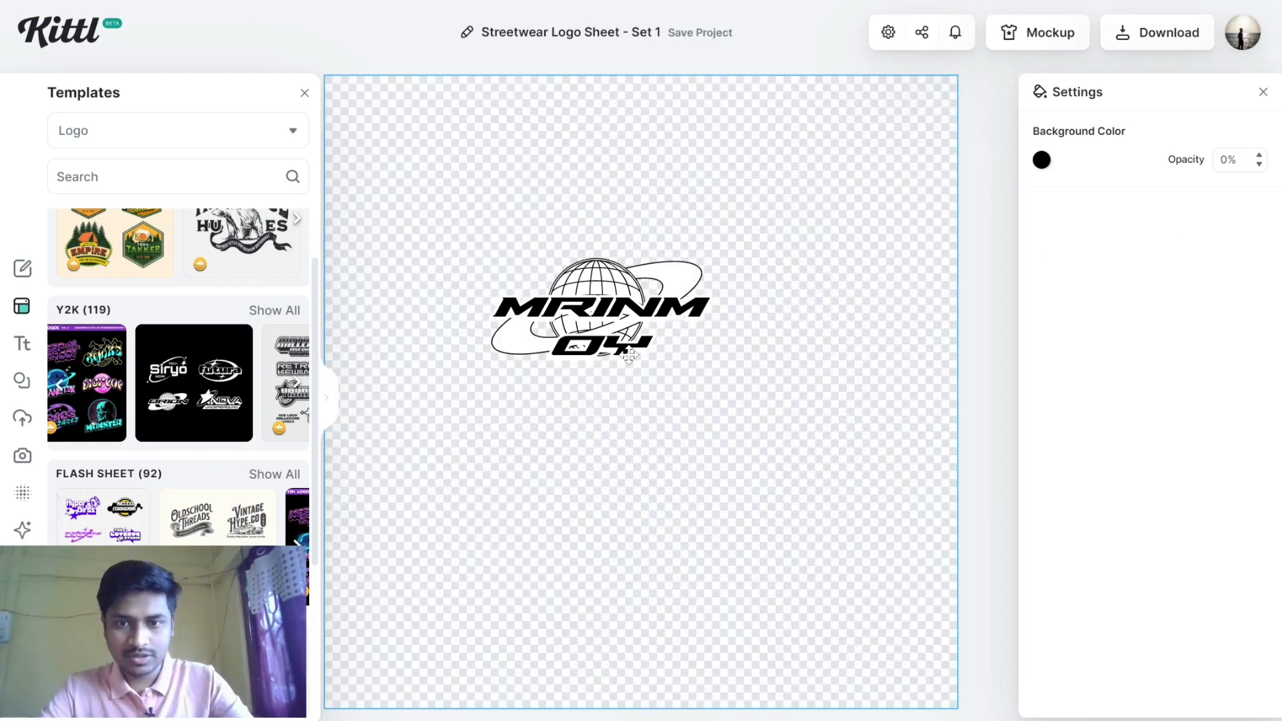
- Place the uploaded dog-in-car image above the enlarged logo, with the text "Document Over Create" arched over it
{"action": "left_click", "coordinate": [22, 419]}
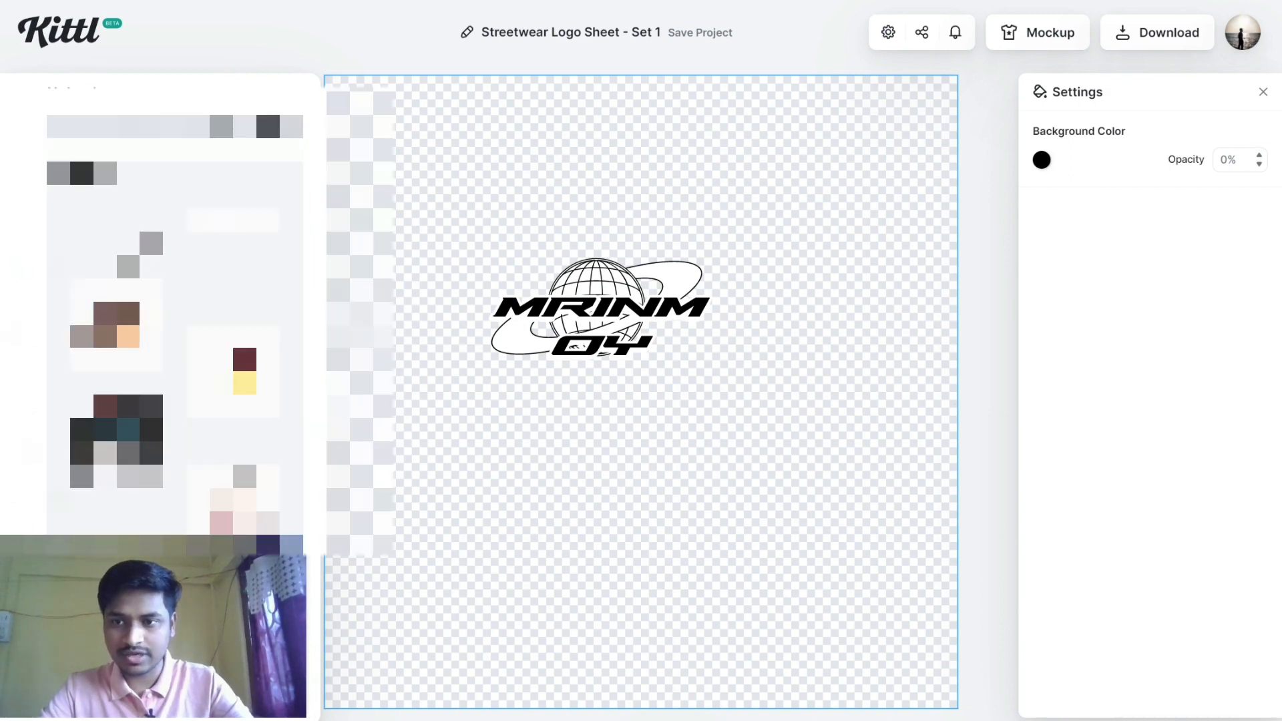
{"action": "left_click_drag", "start_coordinate": [233, 256], "coordinate": [581, 449]}
{"action": "left_click", "coordinate": [401, 284]}
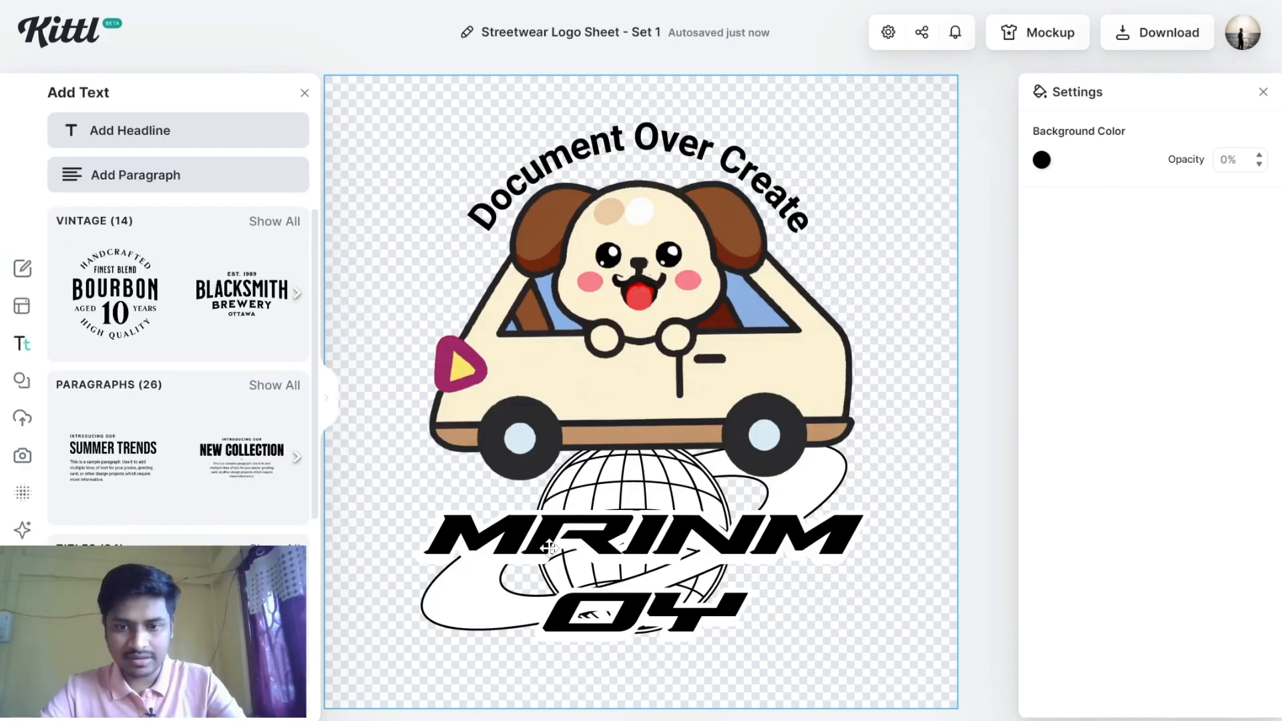
- Clear the open settings from around the finished design and look at the available download sizes and file formats
{"action": "left_click", "coordinate": [548, 548]}
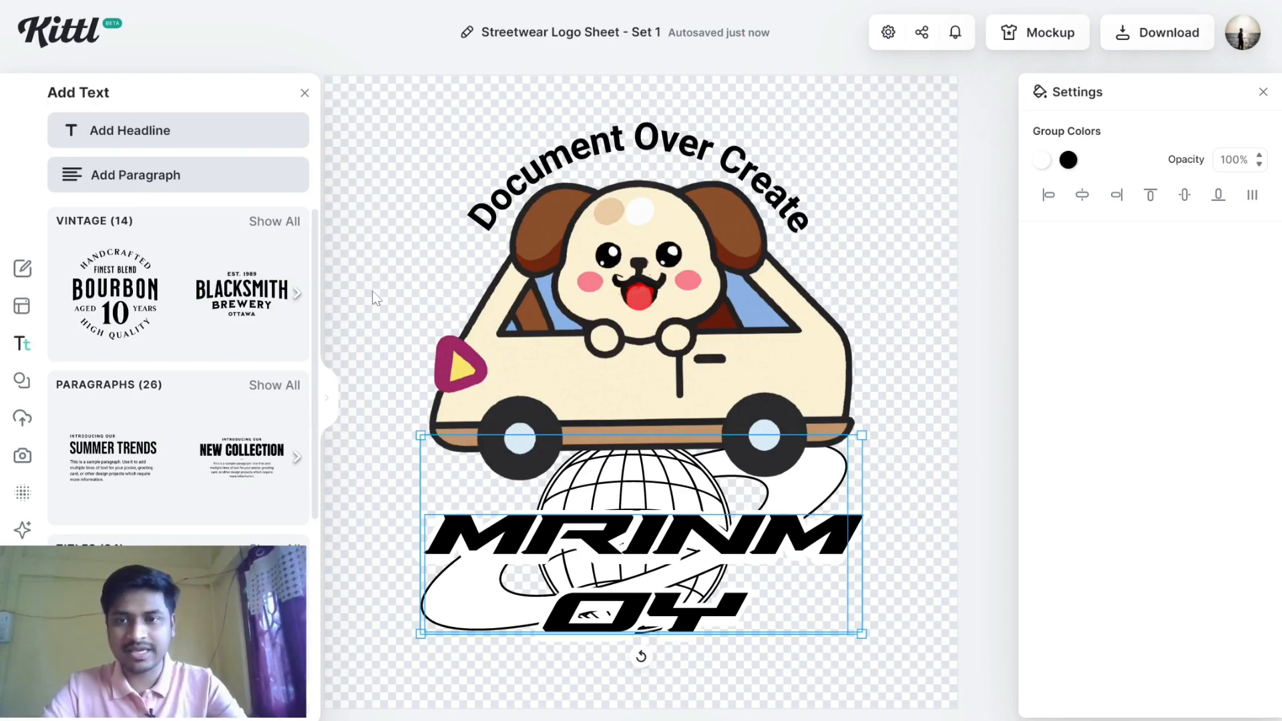
{"action": "left_click", "coordinate": [304, 92]}
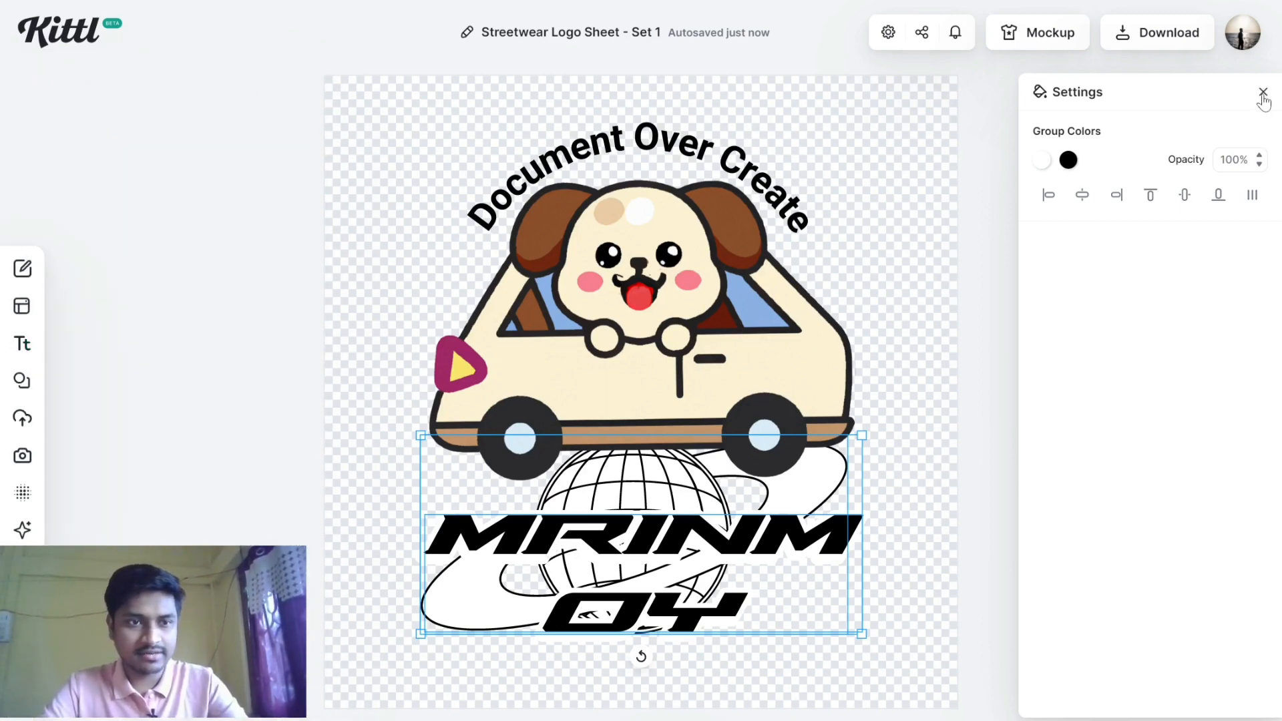
{"action": "left_click", "coordinate": [1263, 92]}
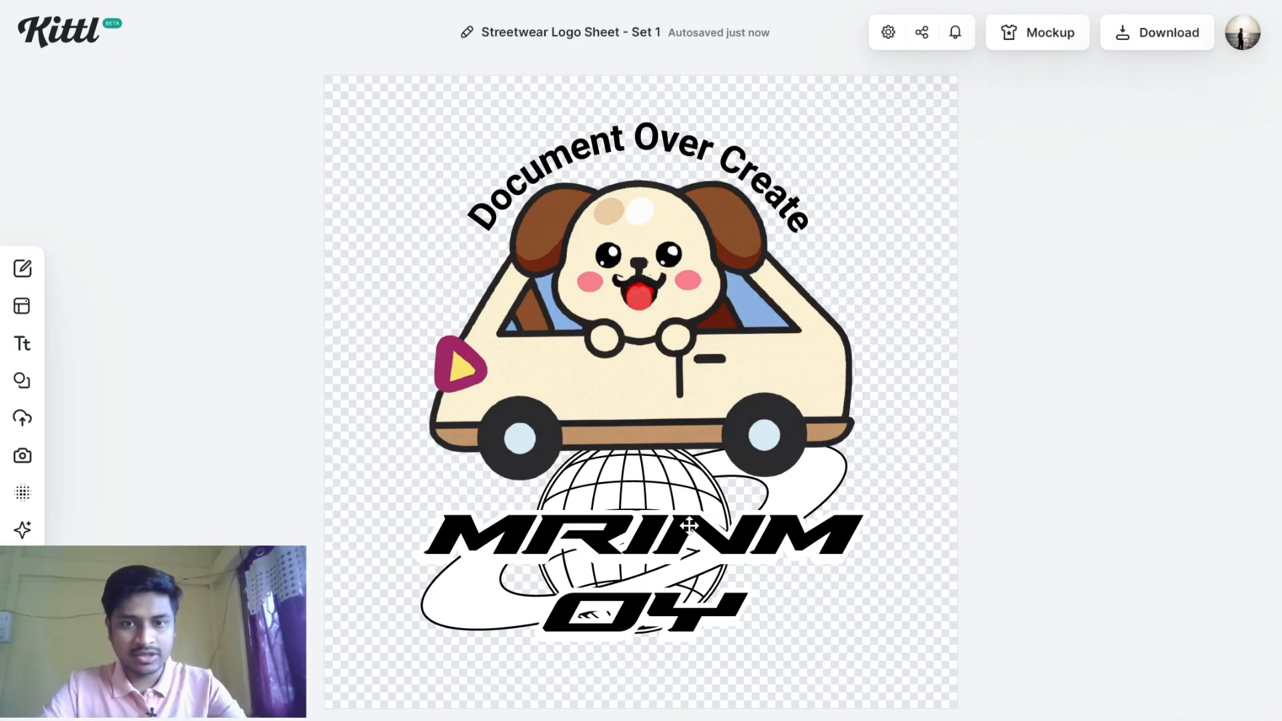
{"action": "left_click", "coordinate": [1177, 47]}
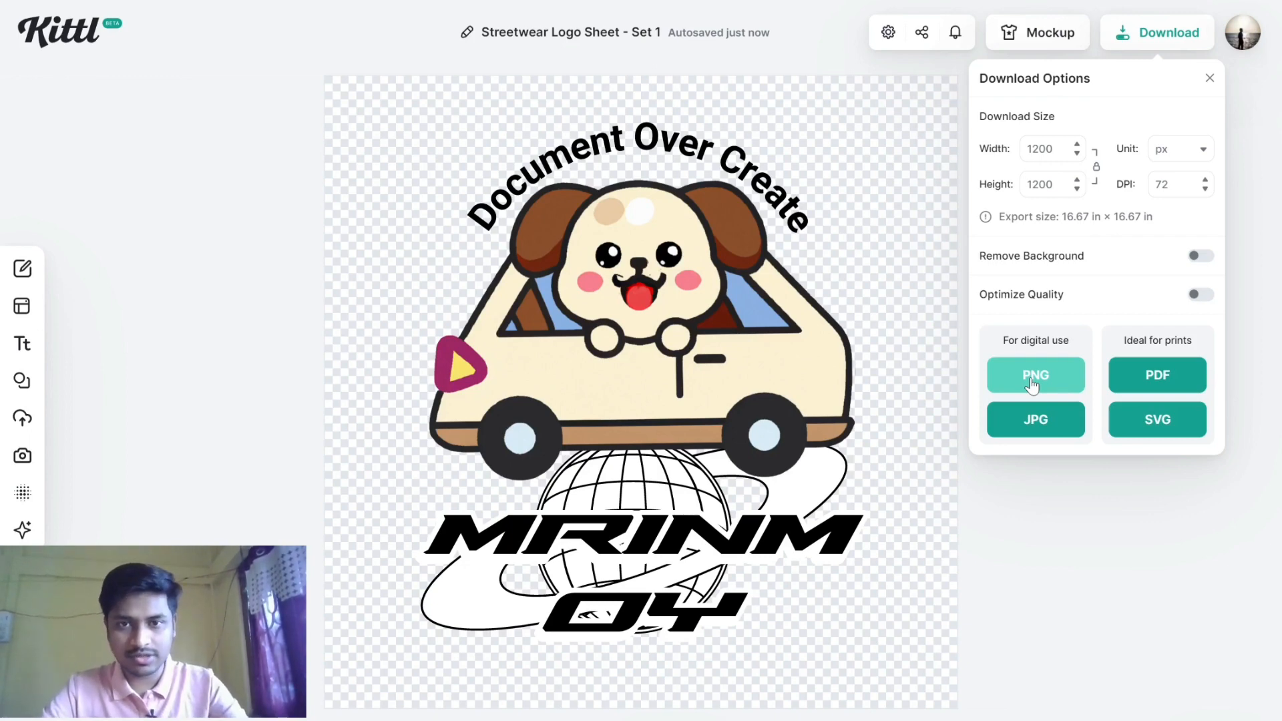
{"action": "left_click", "coordinate": [922, 165]}
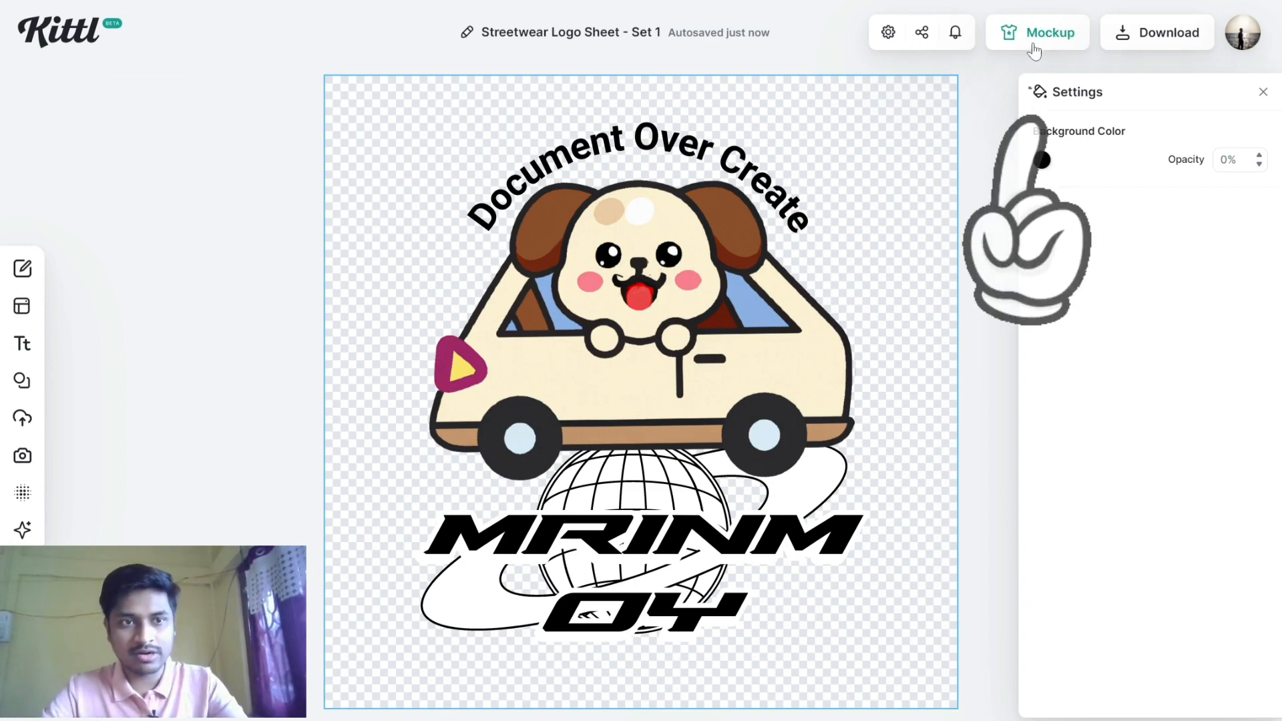
- Open the design as a mockup and apply it to the sweatshirt worn by the man on the smoky street
{"action": "left_click", "coordinate": [1033, 45]}
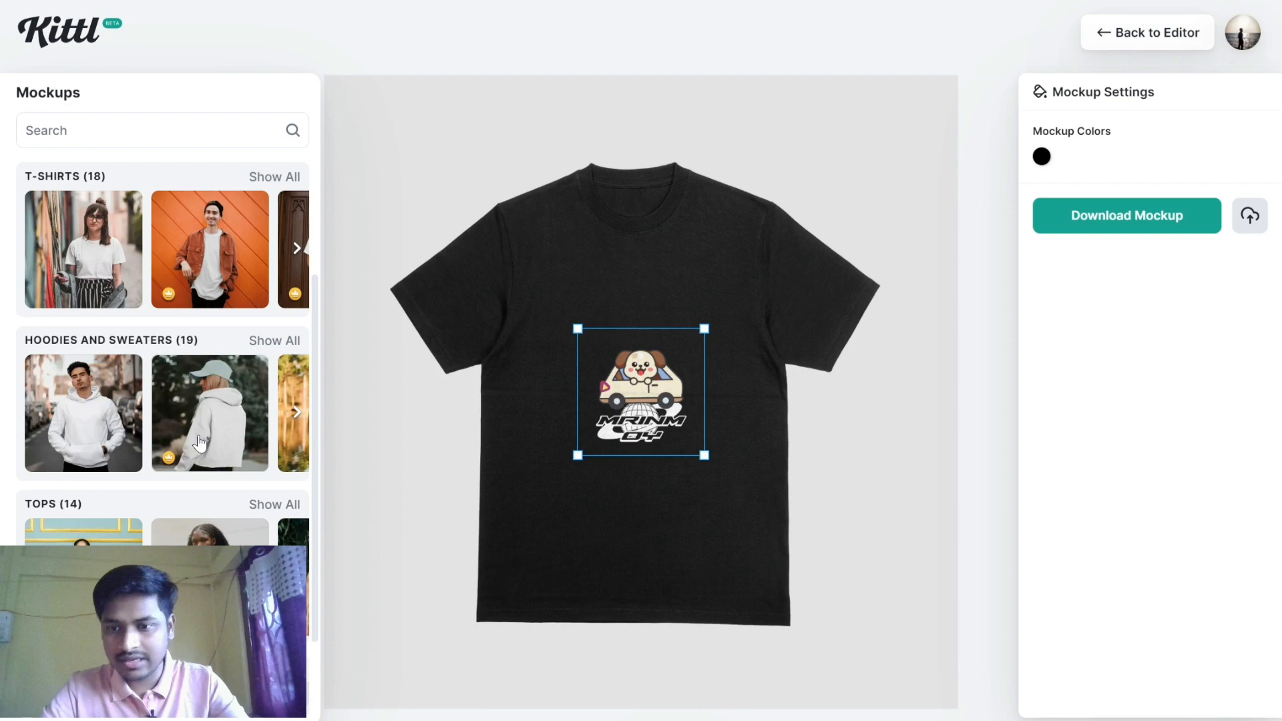
{"action": "left_click", "coordinate": [199, 442]}
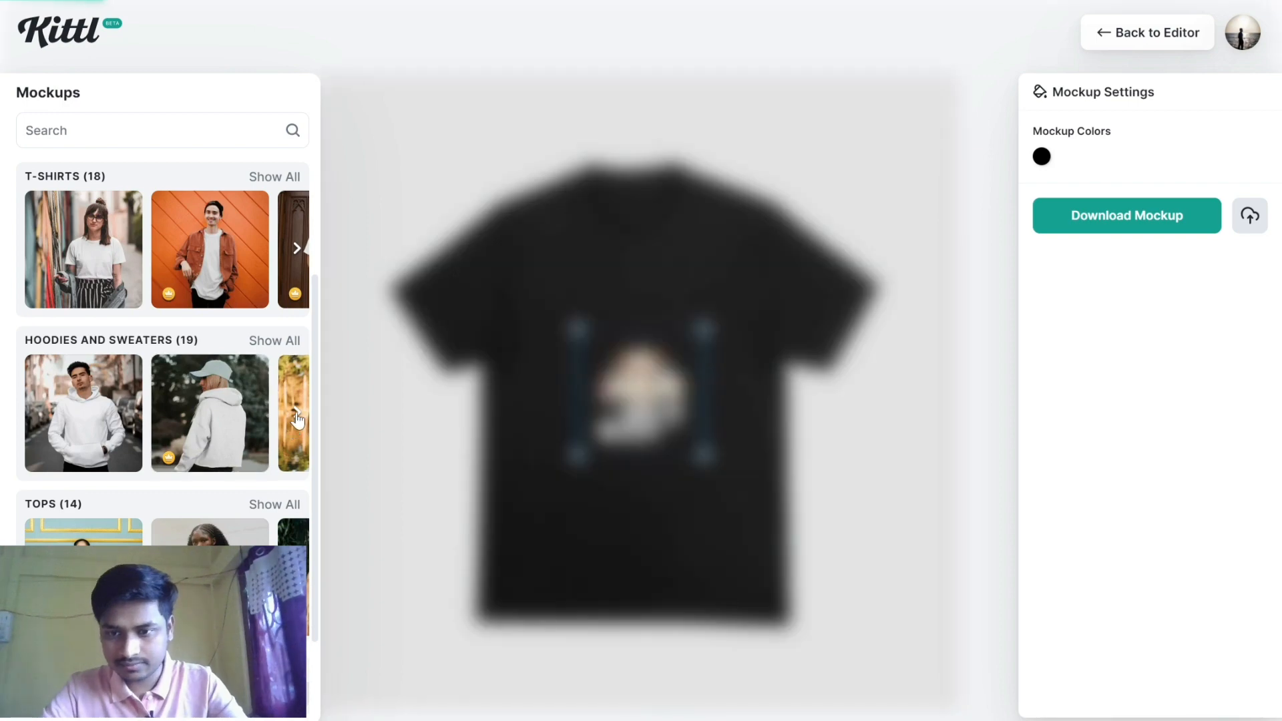
{"action": "scroll", "coordinate": [200, 424], "scroll_direction": "right", "scroll_amount": 7}
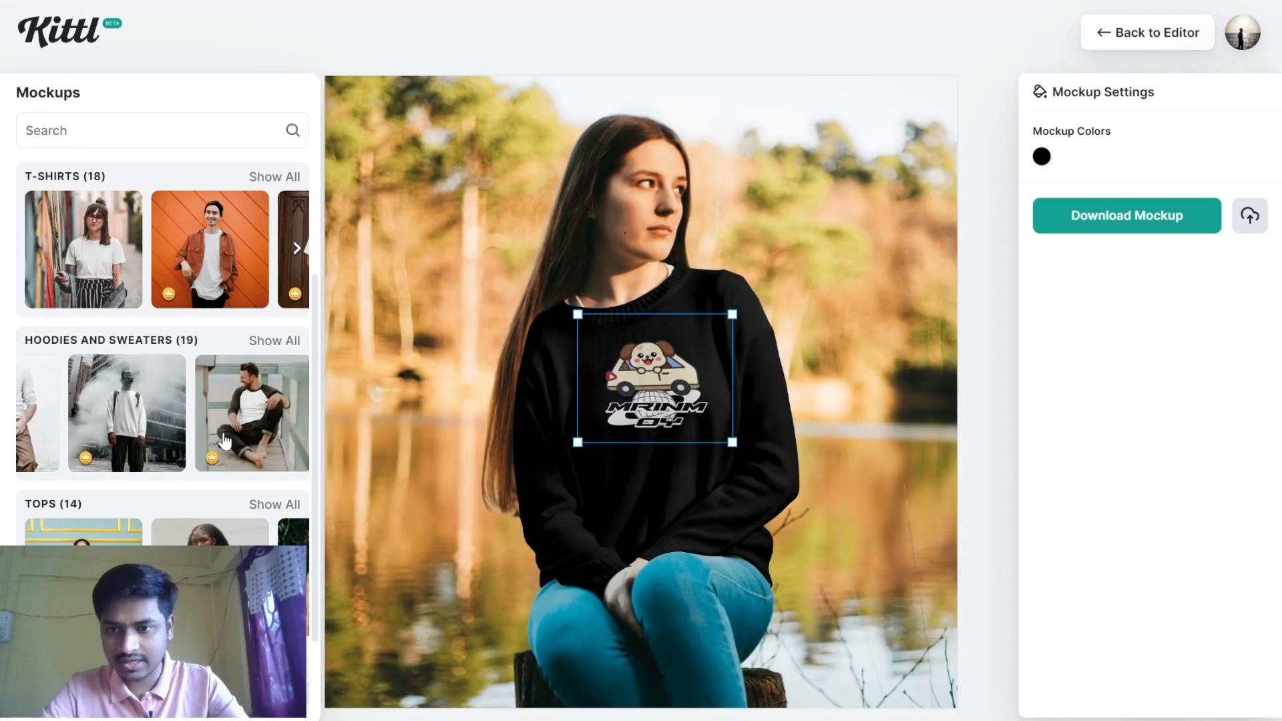
{"action": "left_click", "coordinate": [144, 424]}
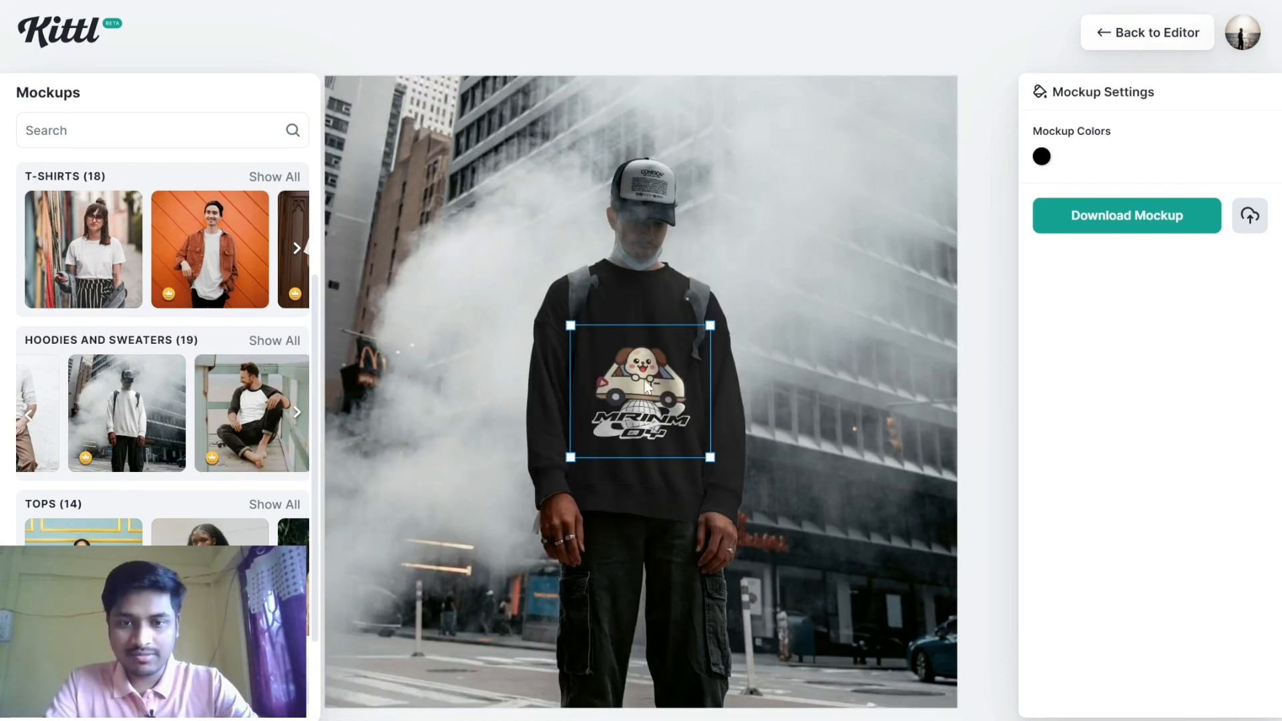
- Move the printed design slightly up on the sweatshirt's chest
{"action": "scroll", "coordinate": [654, 350], "scroll_direction": "up", "scroll_amount": 3}
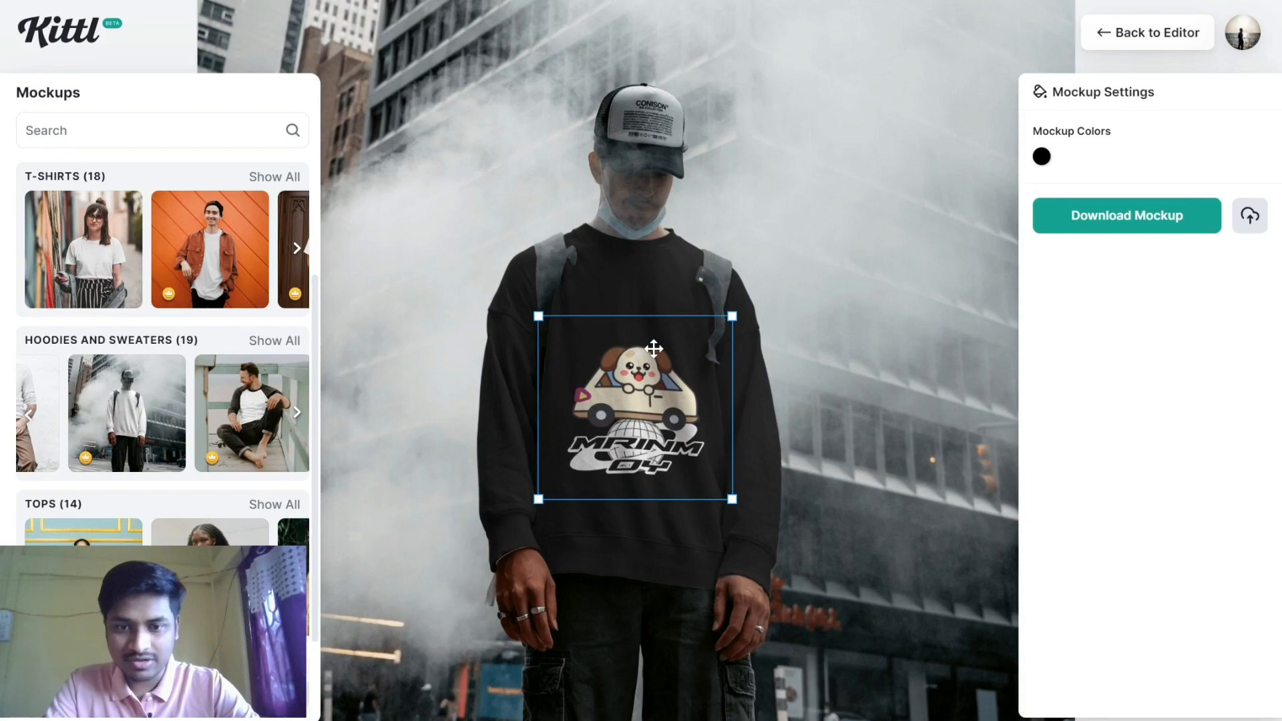
{"action": "scroll", "coordinate": [653, 349], "scroll_direction": "up", "scroll_amount": 3}
{"action": "scroll", "coordinate": [618, 437], "scroll_direction": "down", "scroll_amount": 1}
{"action": "left_click_drag", "start_coordinate": [614, 341], "coordinate": [618, 310]}
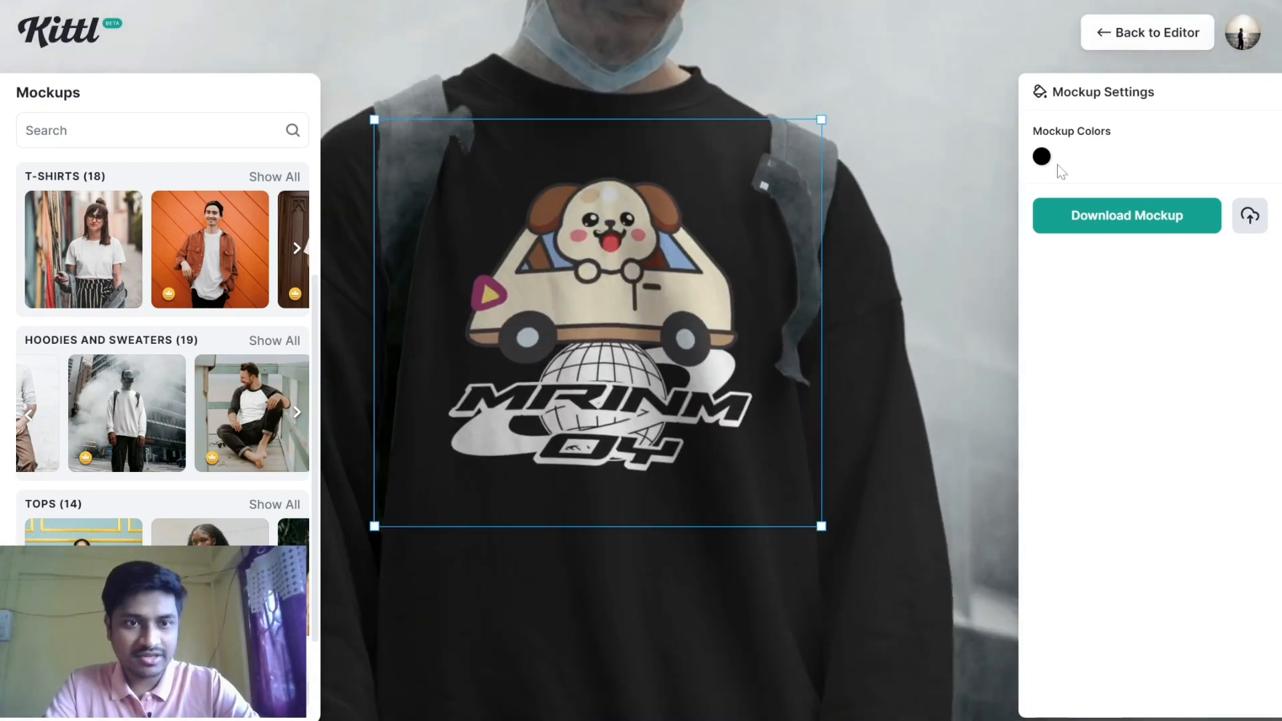
- Change the sweatshirt's colour from black to a golden yellow
{"action": "left_click", "coordinate": [1041, 156]}
{"action": "left_click_drag", "start_coordinate": [885, 311], "coordinate": [980, 202]}
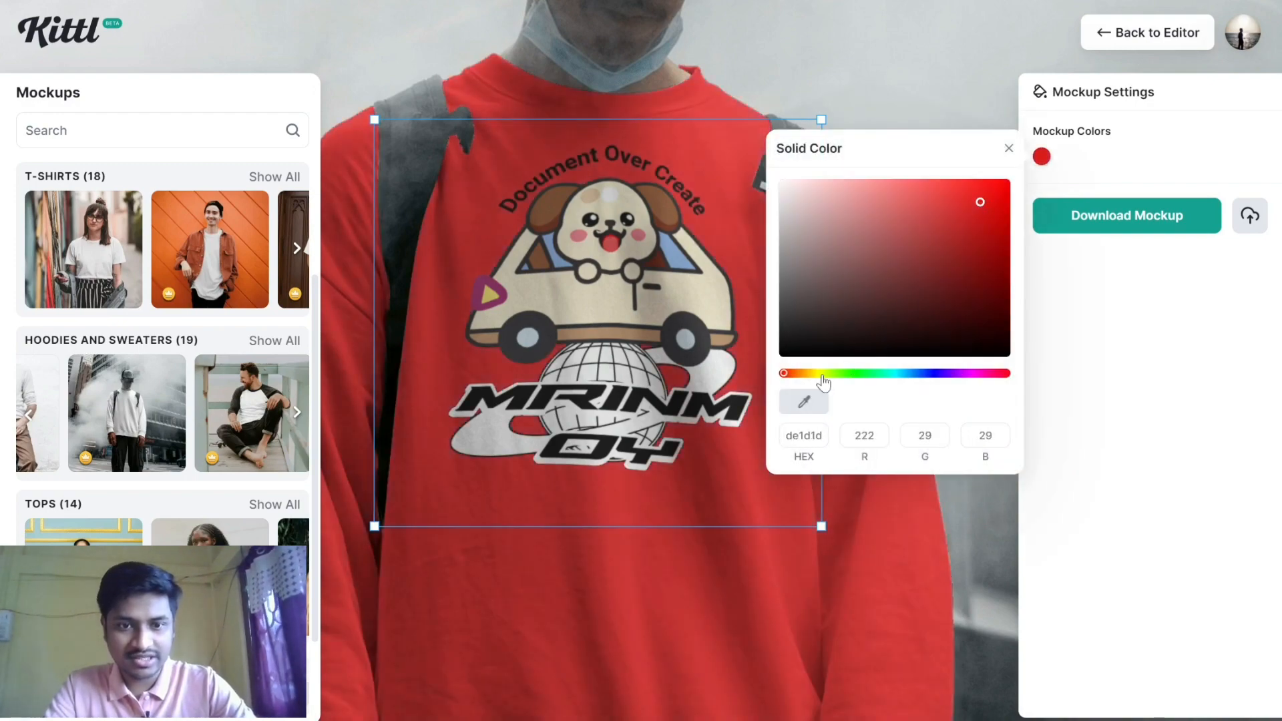
{"action": "left_click_drag", "start_coordinate": [825, 380], "coordinate": [815, 380]}
{"action": "left_click", "coordinate": [816, 71]}
{"action": "scroll", "coordinate": [688, 199], "scroll_direction": "up", "scroll_amount": 5}
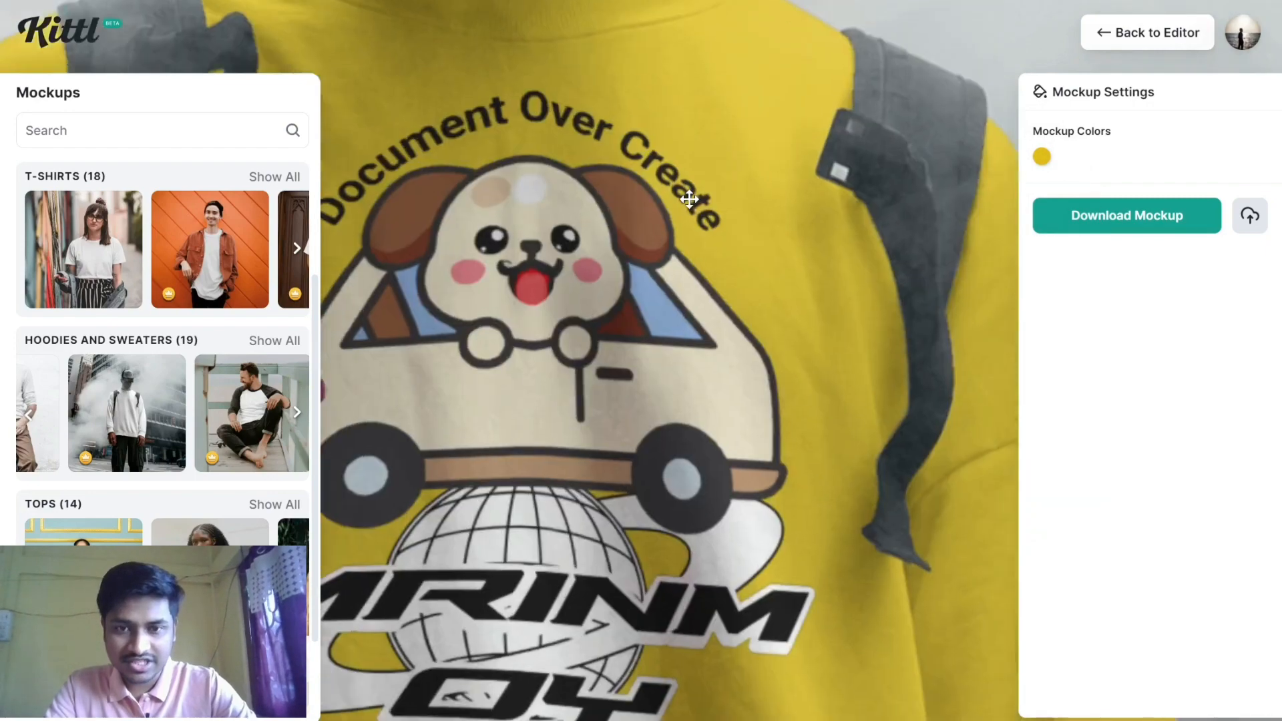
{"action": "scroll", "coordinate": [578, 306], "scroll_direction": "down", "scroll_amount": 5}
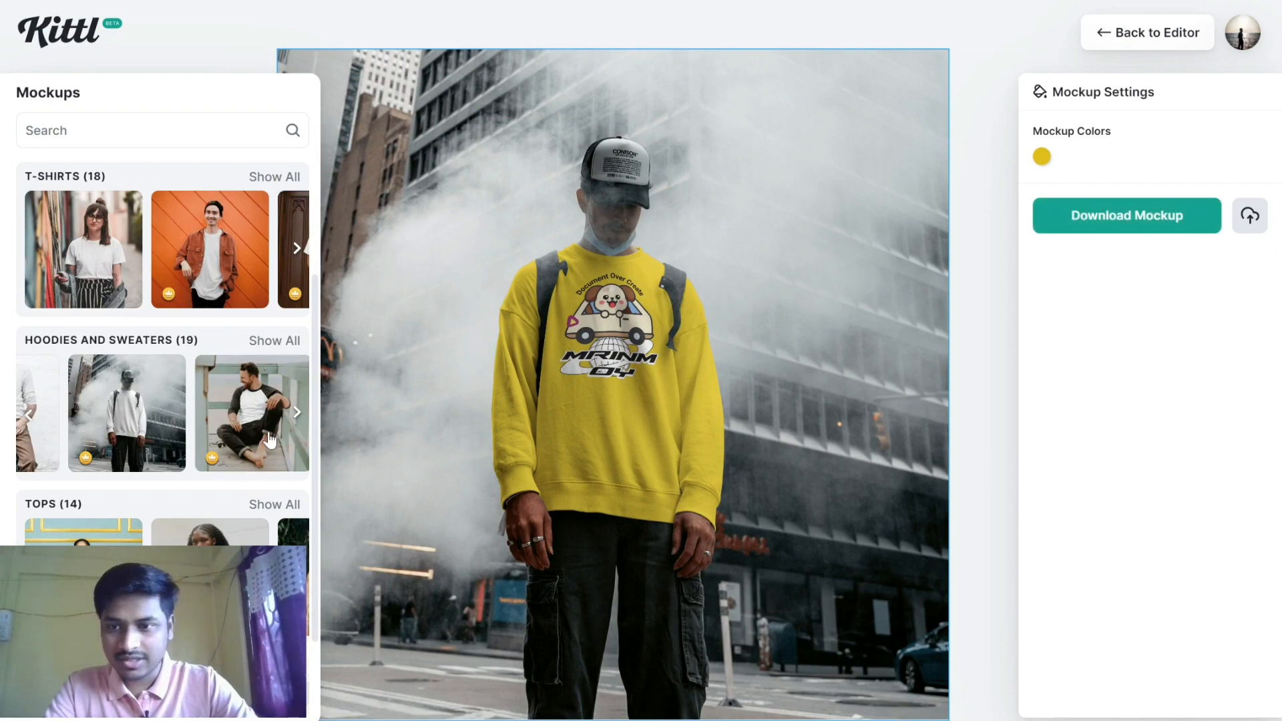
- Switch to the first cap mockup under Headpieces and move the design up from the brim toward the cap's front
{"action": "scroll", "coordinate": [269, 441], "scroll_direction": "down", "scroll_amount": 2}
{"action": "scroll", "coordinate": [268, 437], "scroll_direction": "down", "scroll_amount": 10}
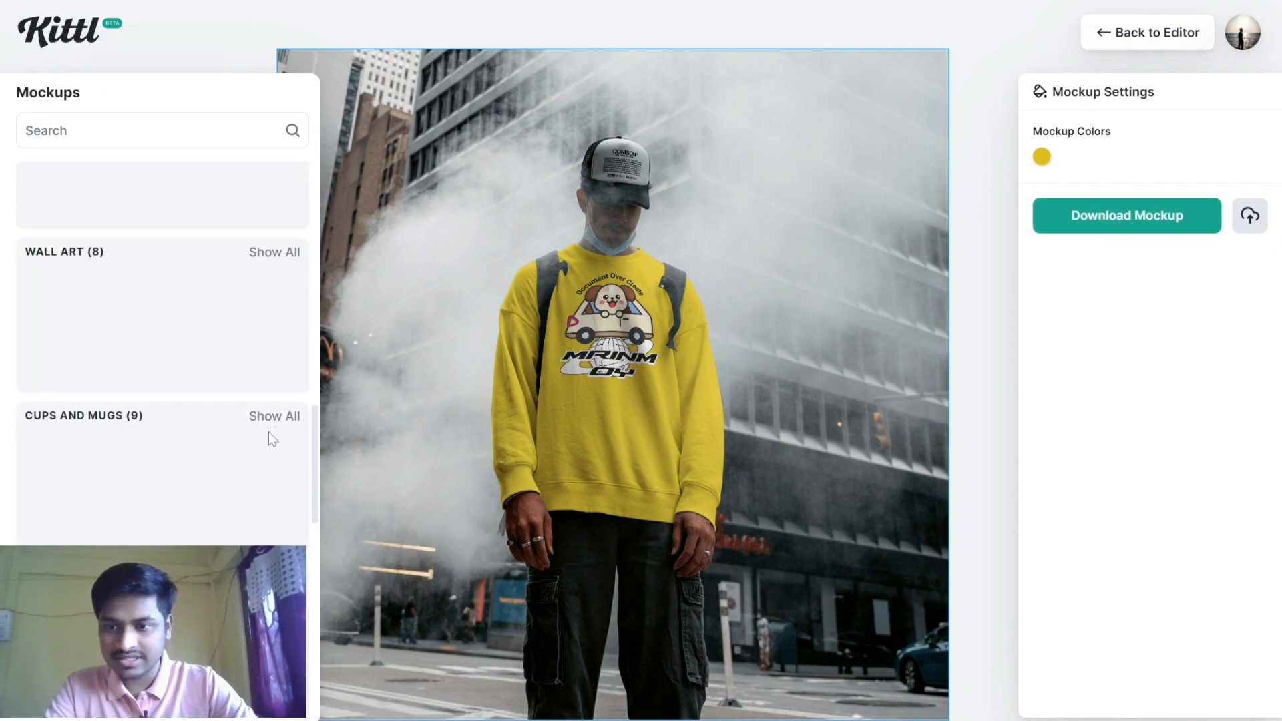
{"action": "scroll", "coordinate": [154, 471], "scroll_direction": "down", "scroll_amount": 1}
{"action": "scroll", "coordinate": [154, 472], "scroll_direction": "down", "scroll_amount": 7}
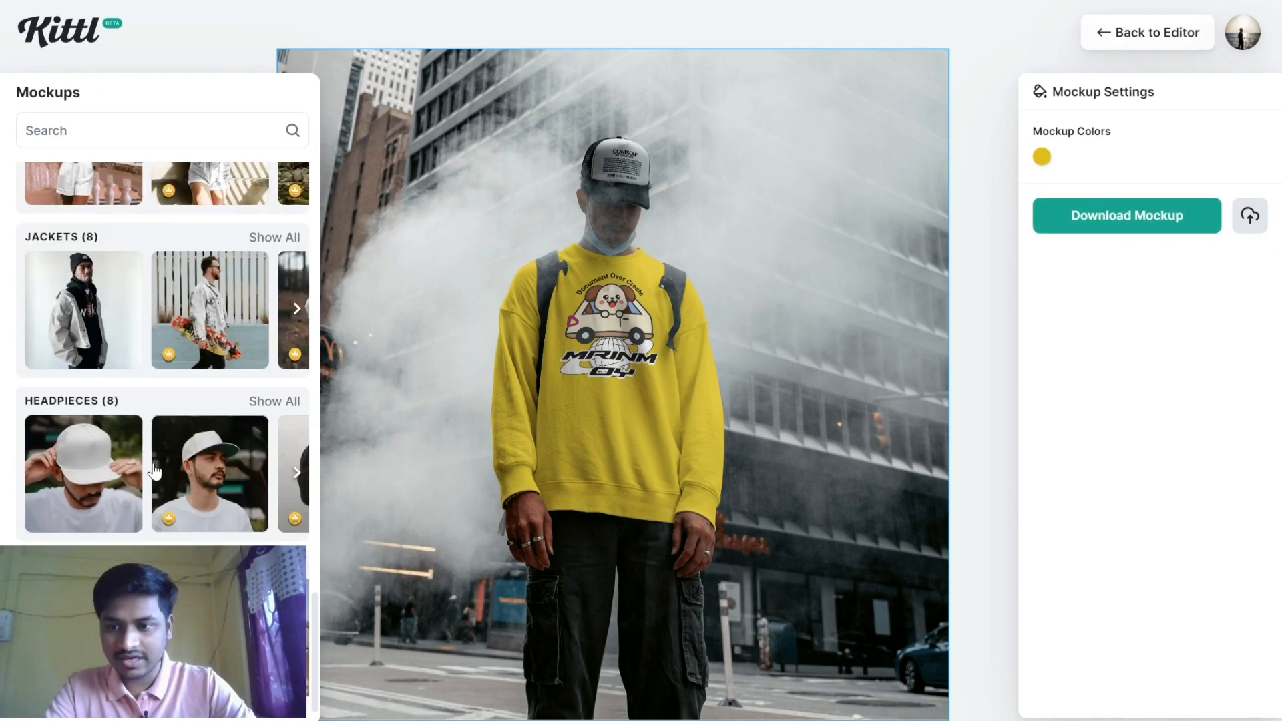
{"action": "left_click", "coordinate": [154, 471]}
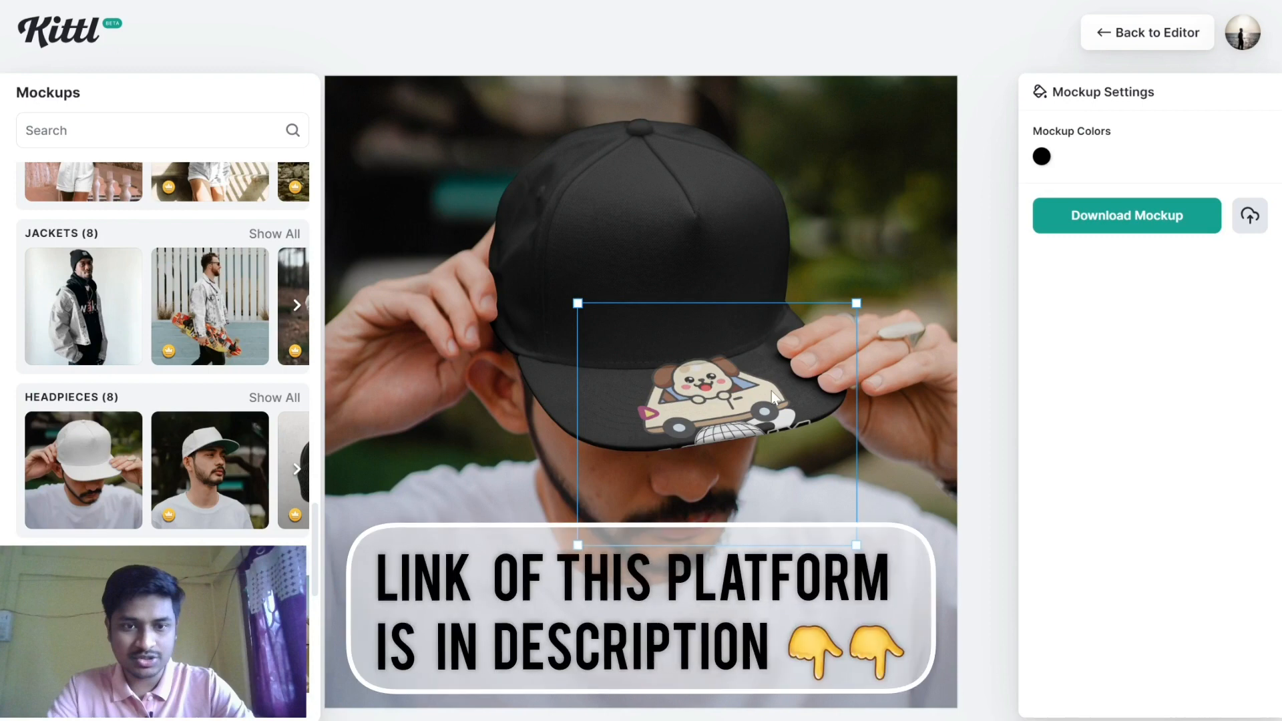
{"action": "left_click_drag", "start_coordinate": [771, 391], "coordinate": [709, 315]}
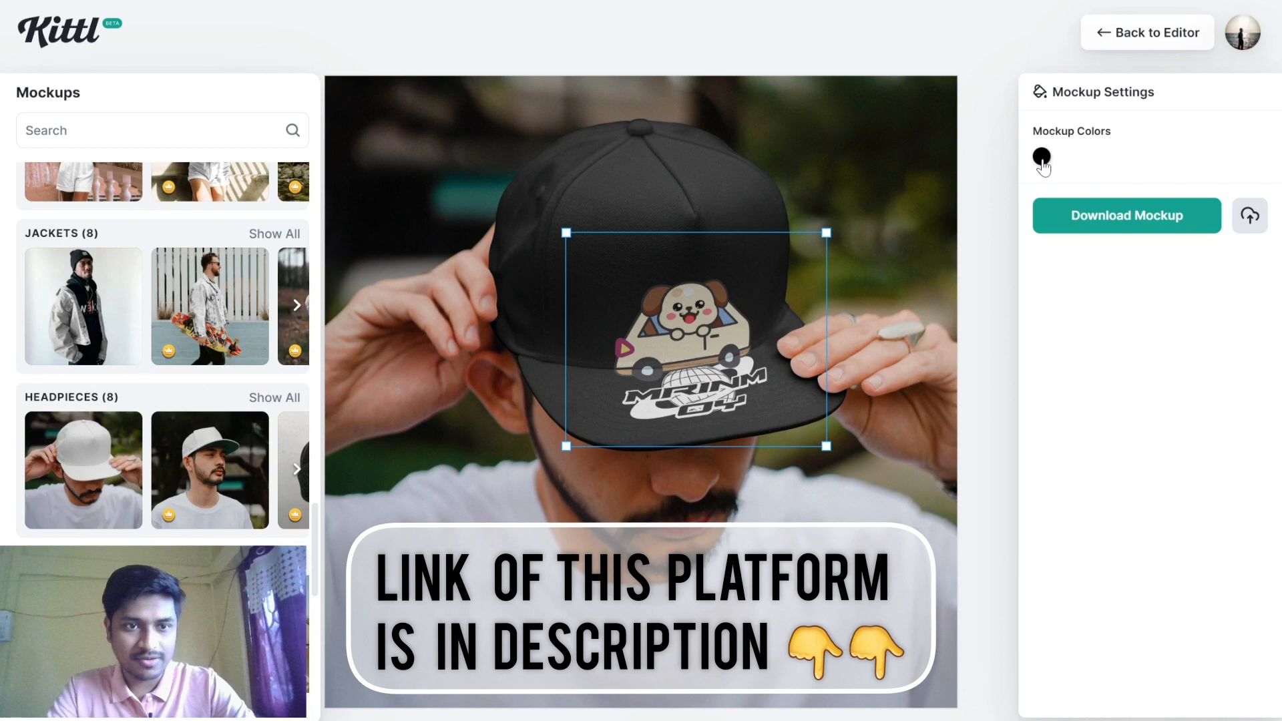
- Set the cap's colour to the golden yellow d4b008
{"action": "left_click", "coordinate": [1042, 159]}
{"action": "left_click", "coordinate": [826, 374]}
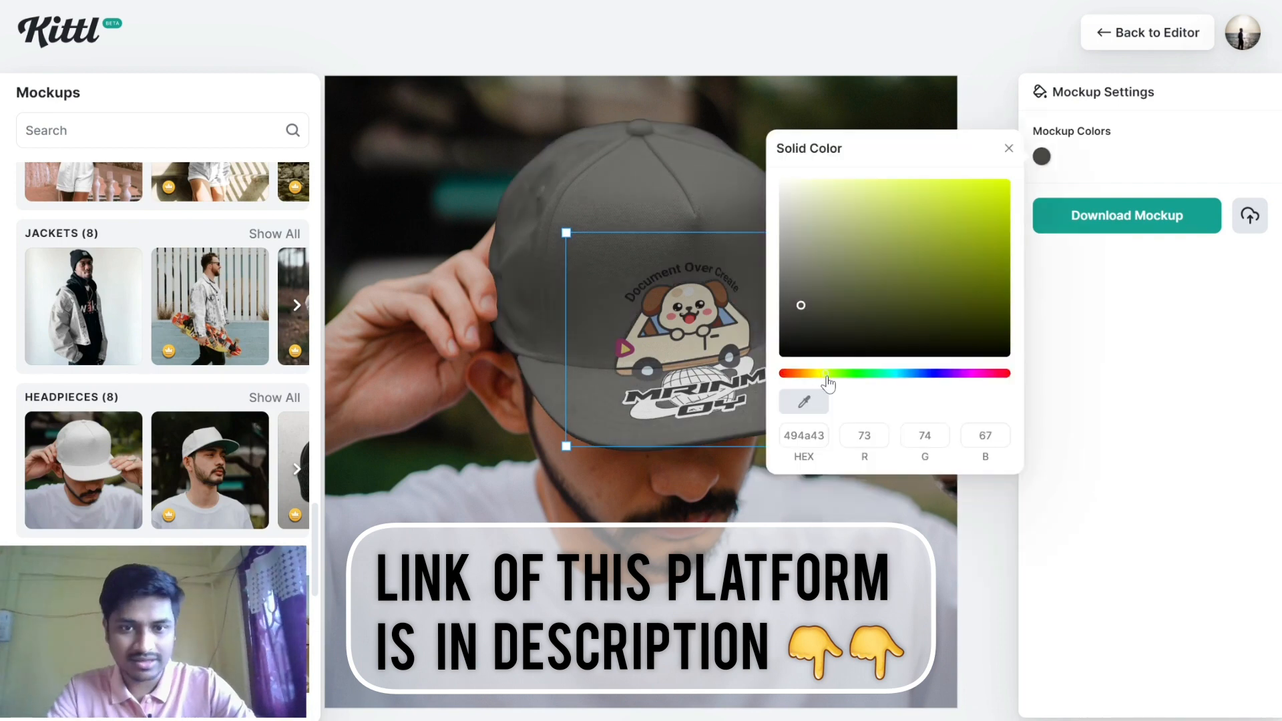
{"action": "left_click_drag", "start_coordinate": [827, 375], "coordinate": [813, 374]}
{"action": "left_click_drag", "start_coordinate": [901, 283], "coordinate": [1002, 215]}
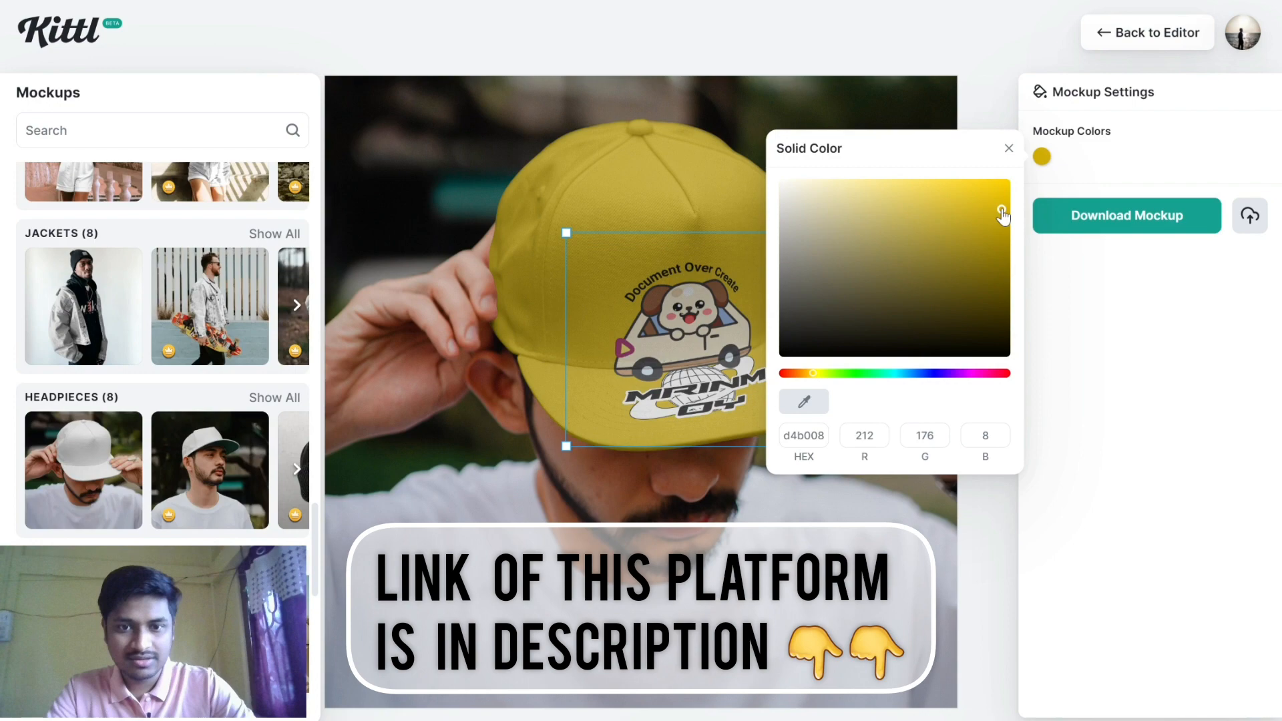
{"action": "left_click", "coordinate": [667, 275]}
- Examine the printed design on the cap closely and return to Kittl's page for browsing designs
{"action": "scroll", "coordinate": [667, 275], "scroll_direction": "up", "scroll_amount": 6}
{"action": "left_click_drag", "start_coordinate": [667, 275], "coordinate": [596, 38]}
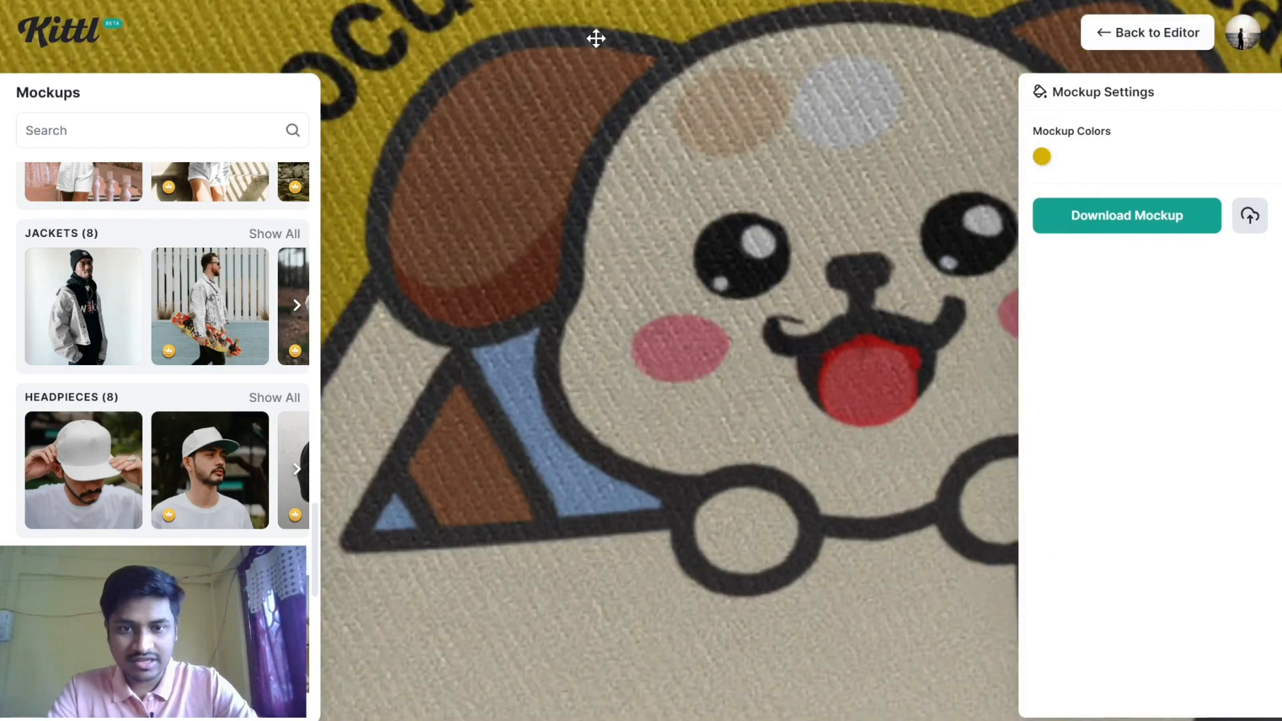
{"action": "scroll", "coordinate": [611, 254], "scroll_direction": "down", "scroll_amount": 8}
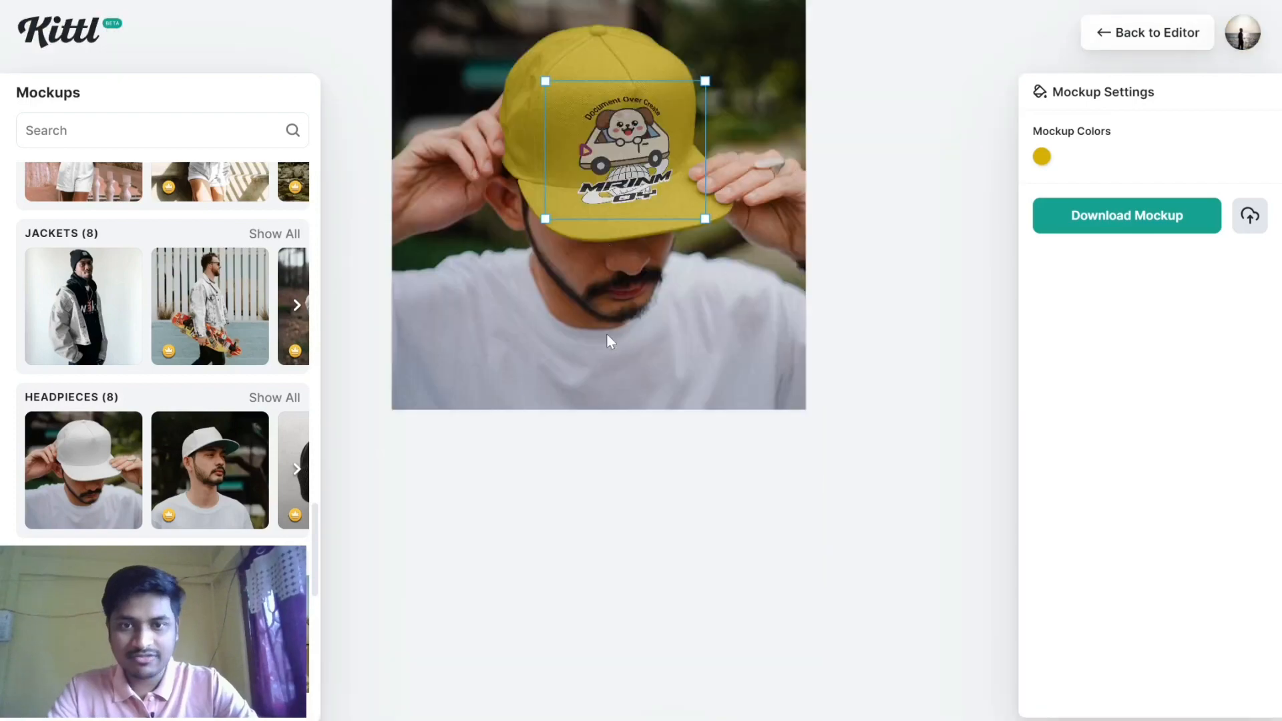
{"action": "scroll", "coordinate": [607, 336], "scroll_direction": "up", "scroll_amount": 5}
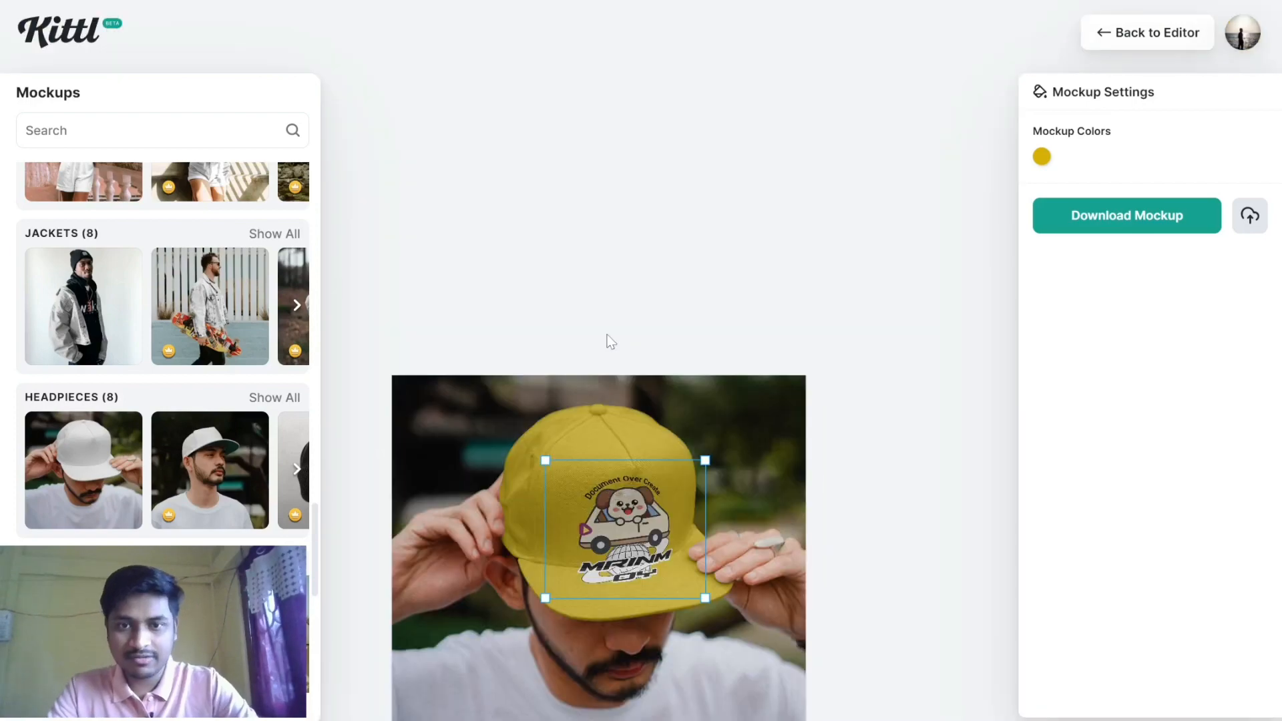
{"action": "scroll", "coordinate": [608, 335], "scroll_direction": "down", "scroll_amount": 2}
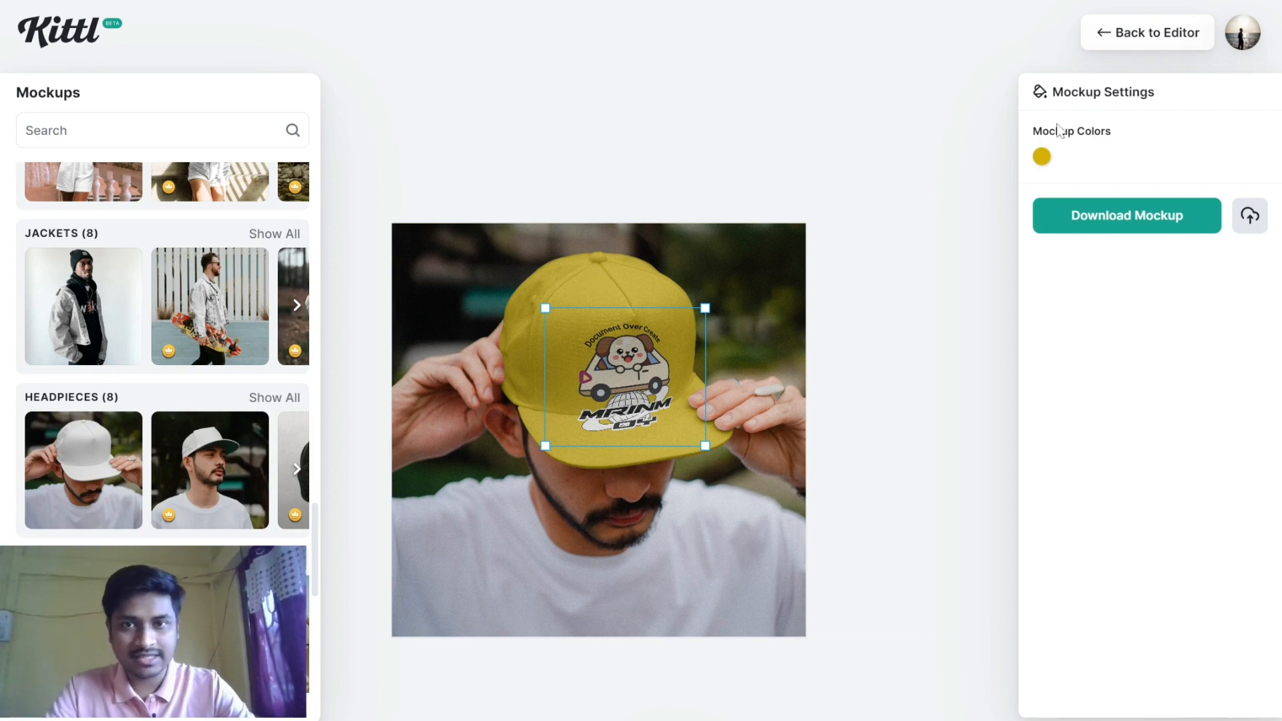
{"action": "left_click", "coordinate": [59, 44]}
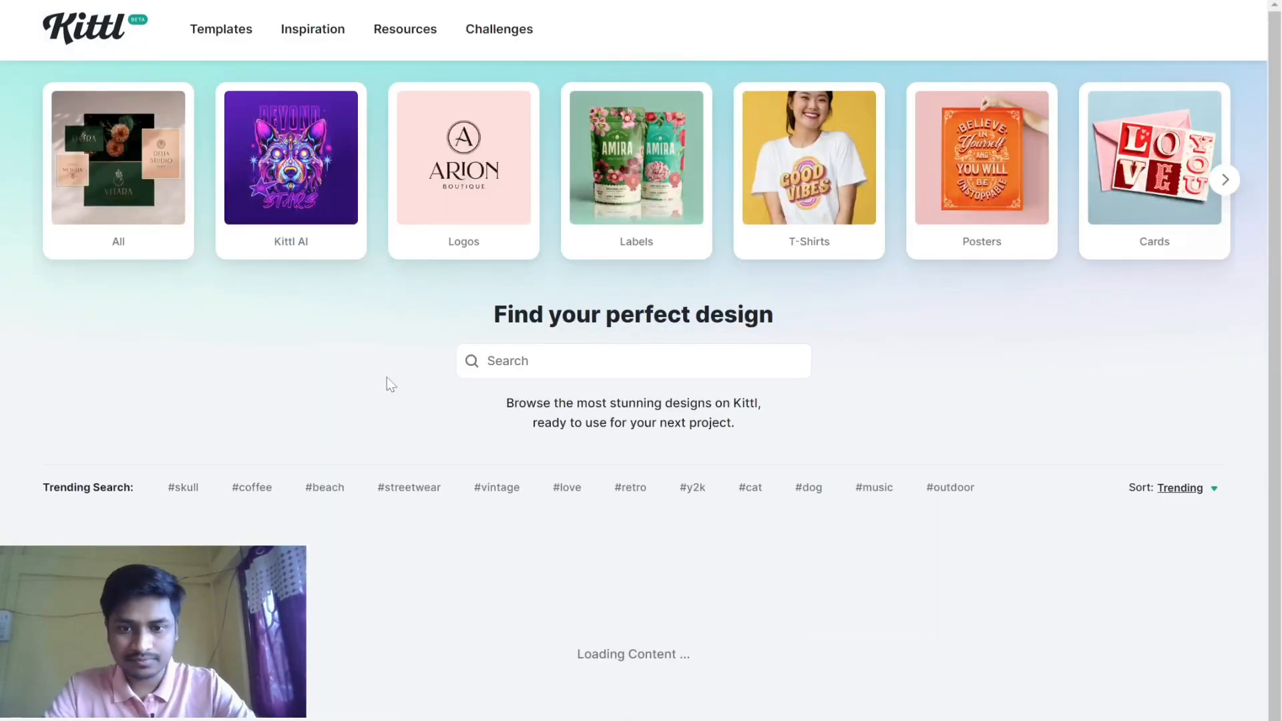